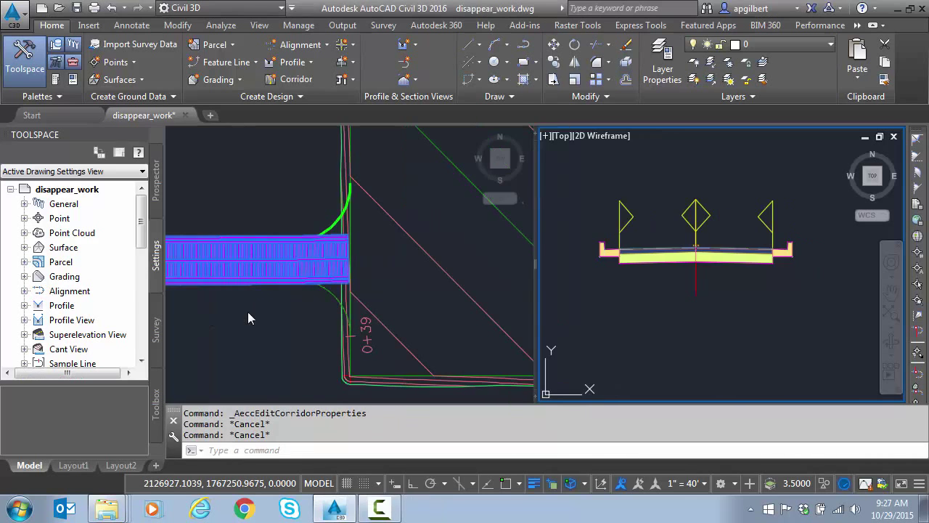
Zoom the plan view in on the corridor end at the green curb return near station 0+39
click(248, 312)
scroll(248, 309, down, 4)
scroll(246, 307, up, 2)
middle_drag(246, 307, 251, 326)
scroll(324, 316, up, 2)
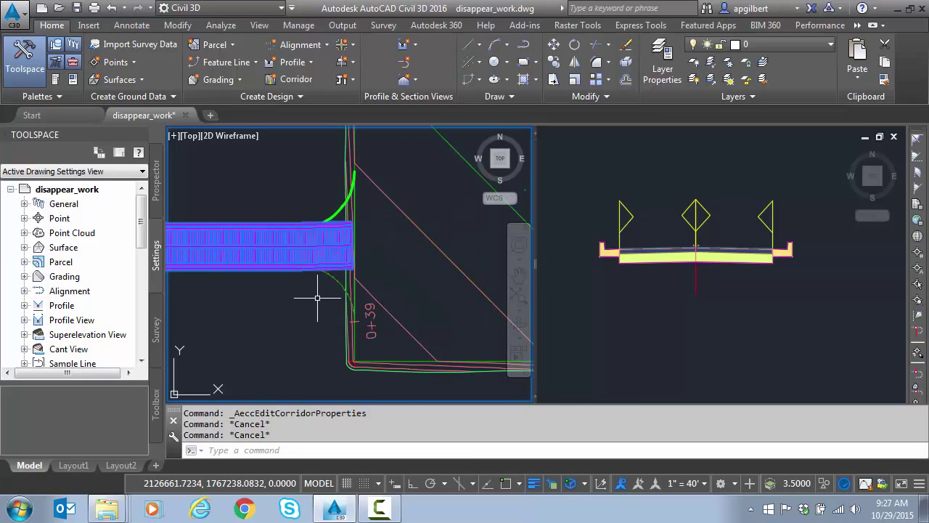
scroll(345, 287, up, 2)
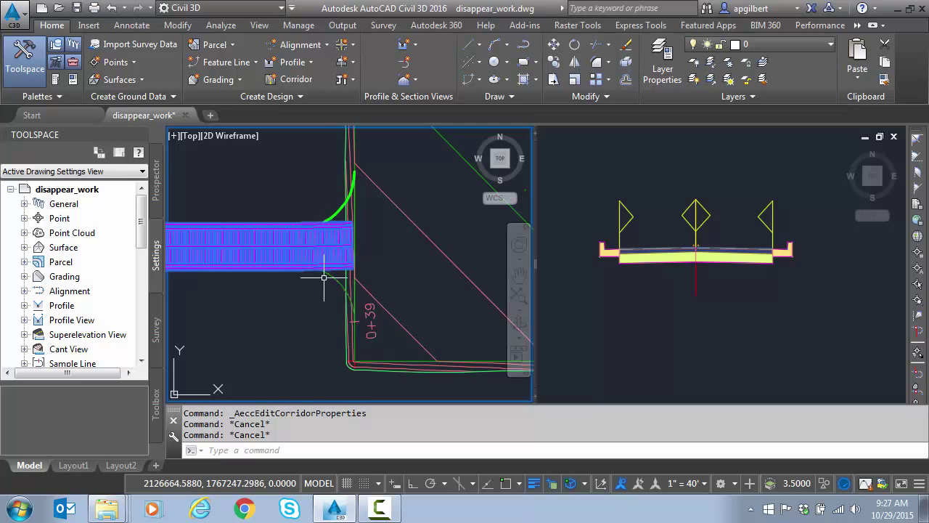
scroll(324, 276, up, 2)
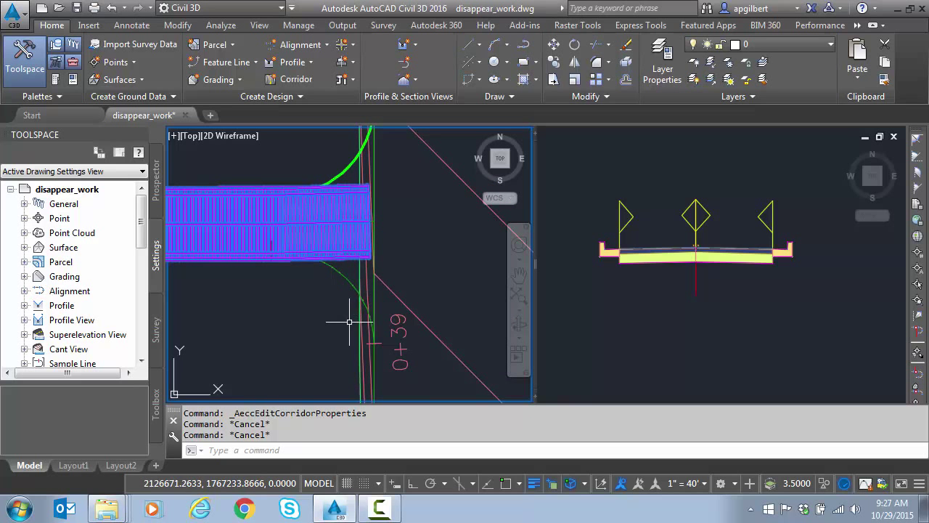
mouse_move(350, 322)
scroll(346, 320, down, 2)
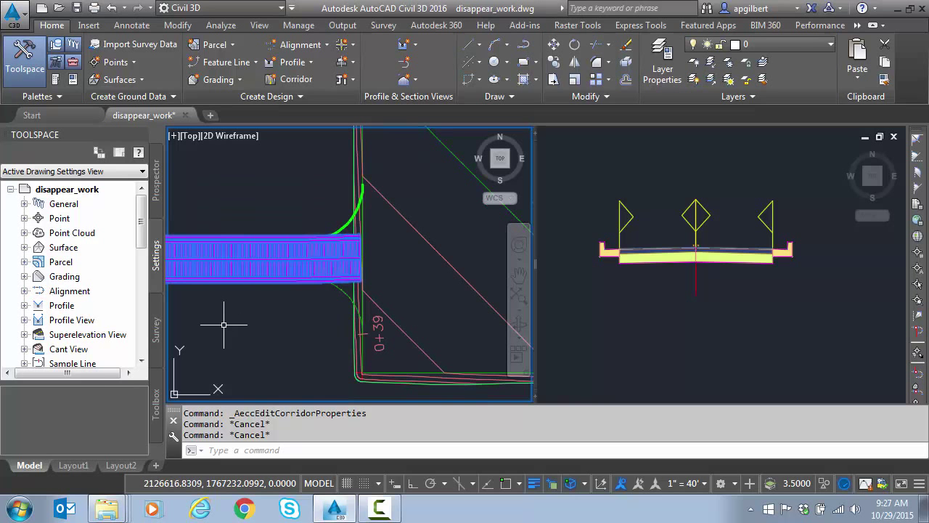
In Corridor Properties, set the right Width Alignment target to RCURB and rebuild the corridor
click(224, 268)
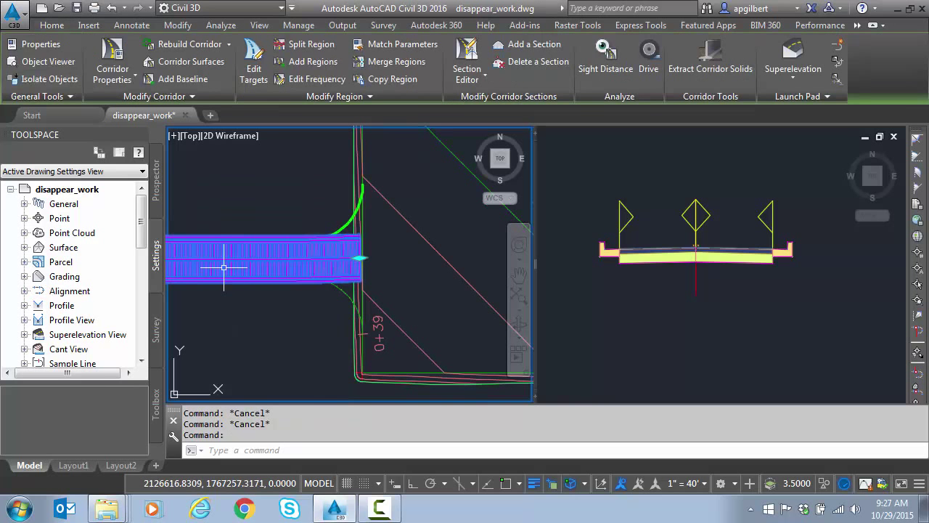
click(117, 64)
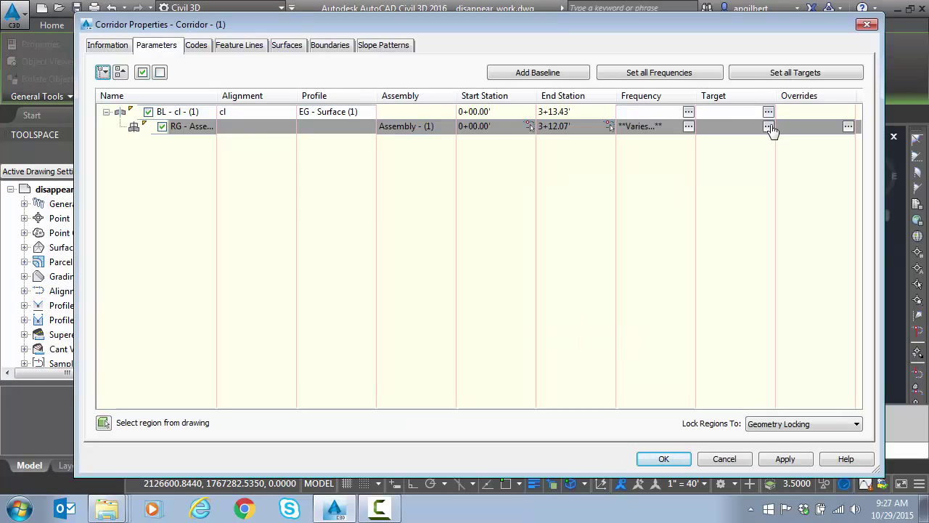
click(768, 127)
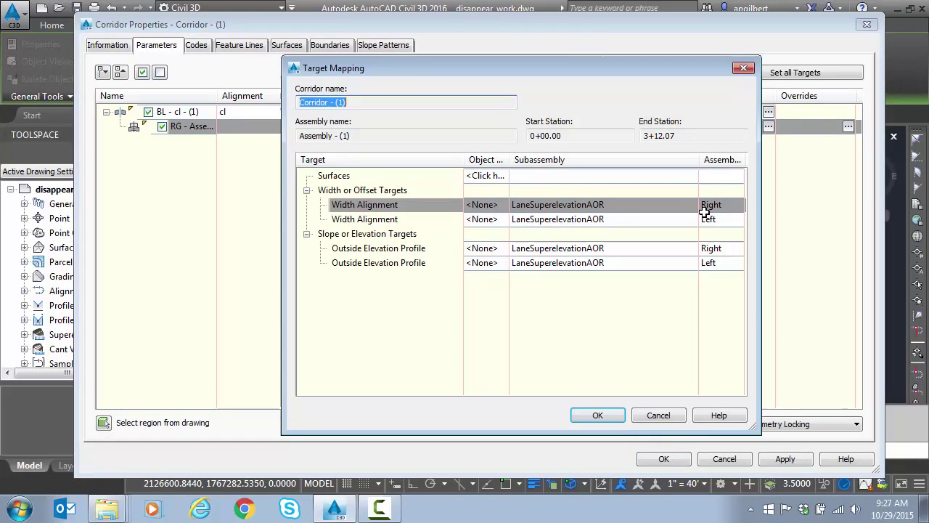
click(567, 206)
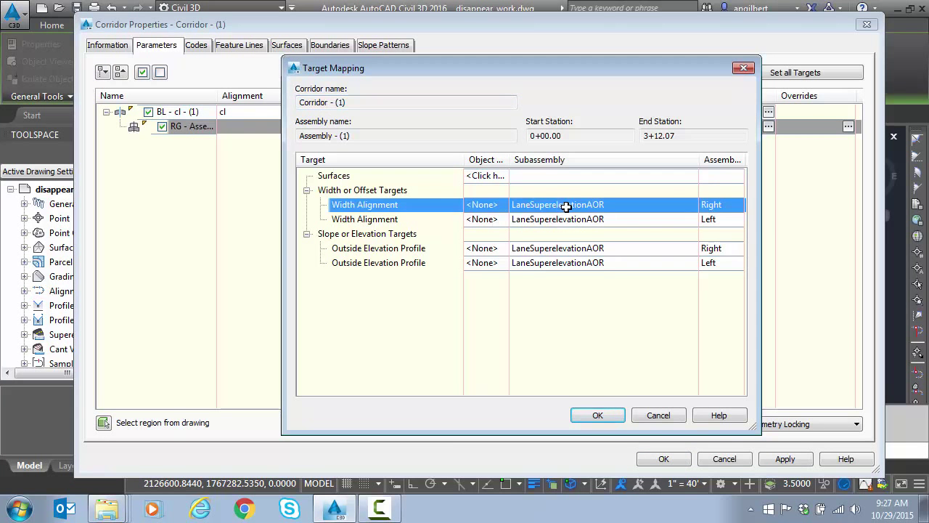
click(488, 209)
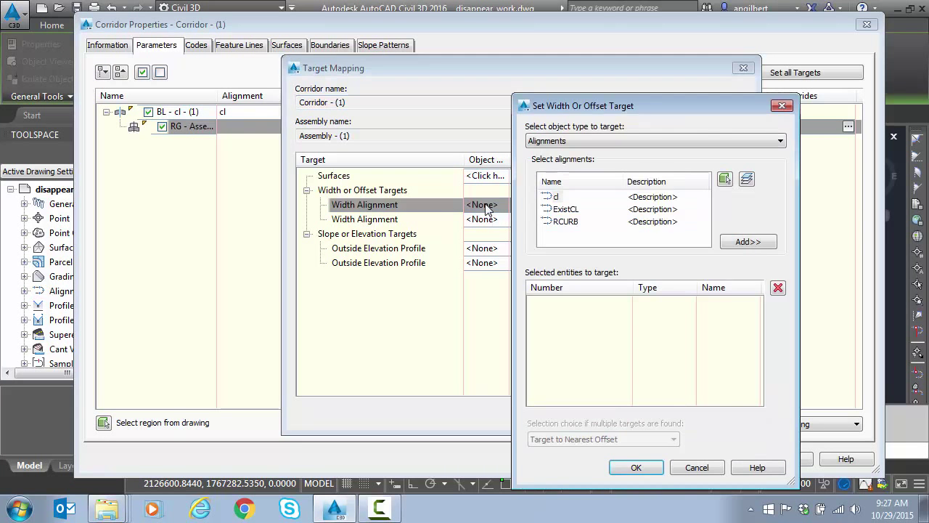
click(565, 221)
click(750, 245)
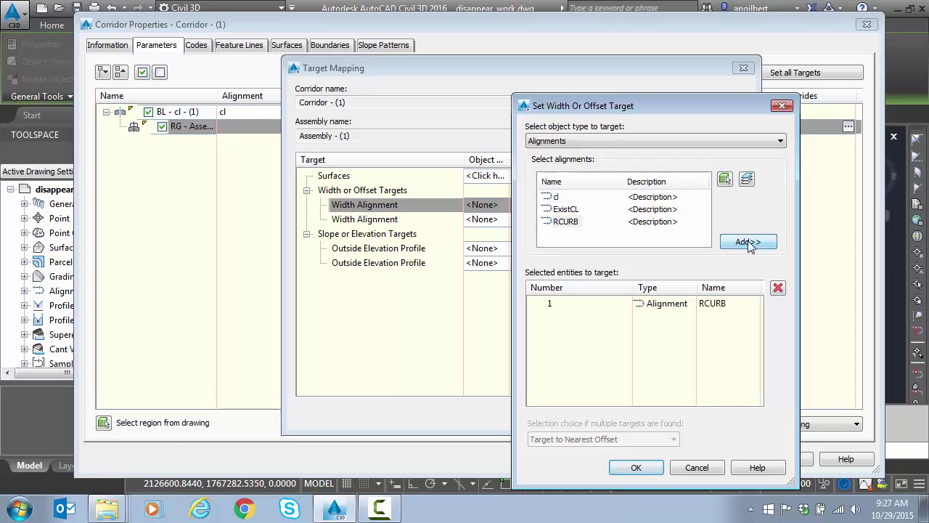
click(640, 468)
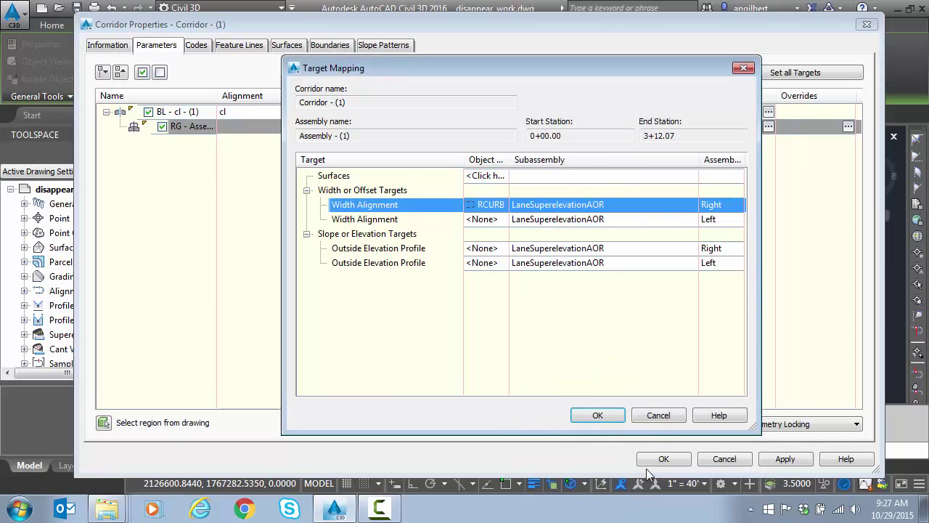
click(598, 416)
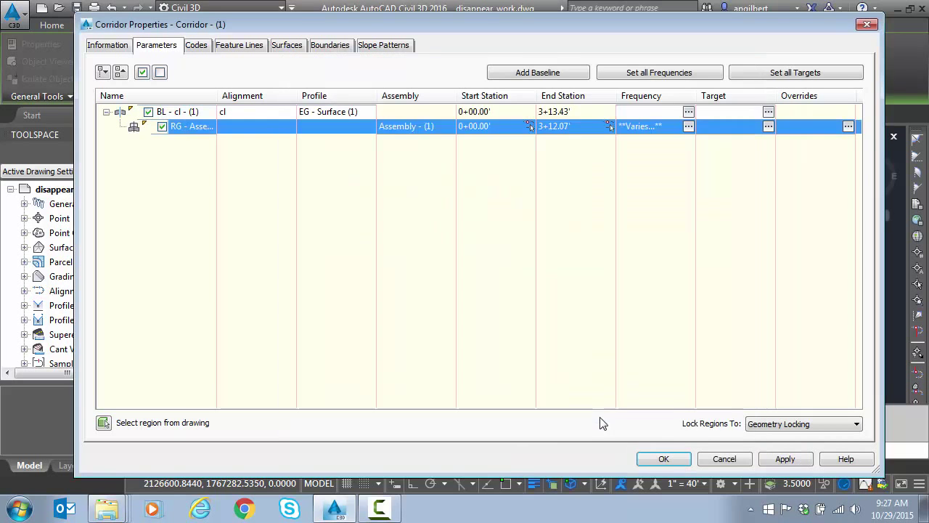
click(662, 459)
click(399, 223)
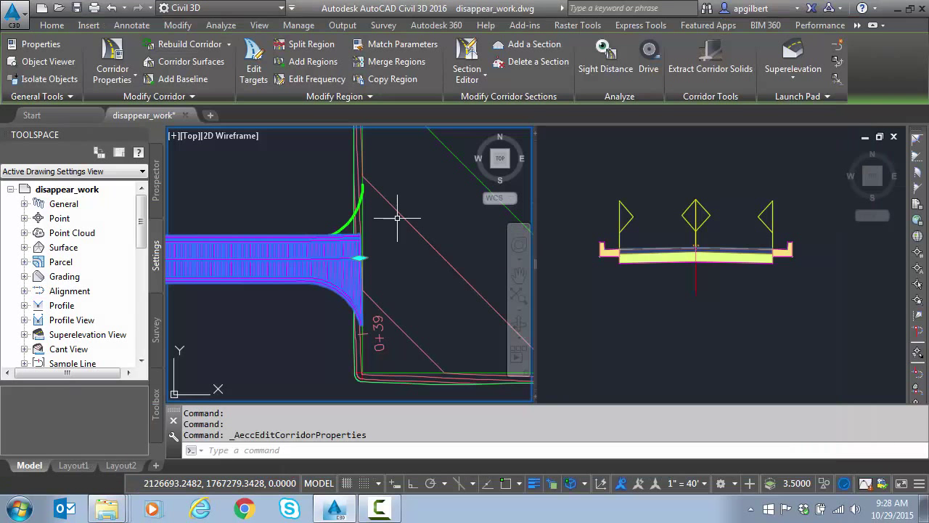
Regenerate the drawing with RE and zoom around the curb return to inspect the corridor's sweep
key(Escape)
text(re)
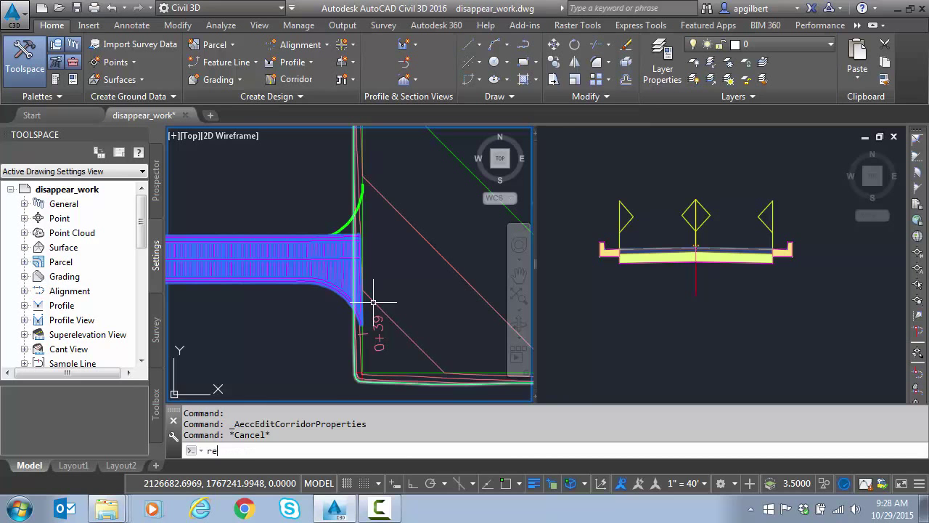
key(Return)
scroll(370, 305, up, 5)
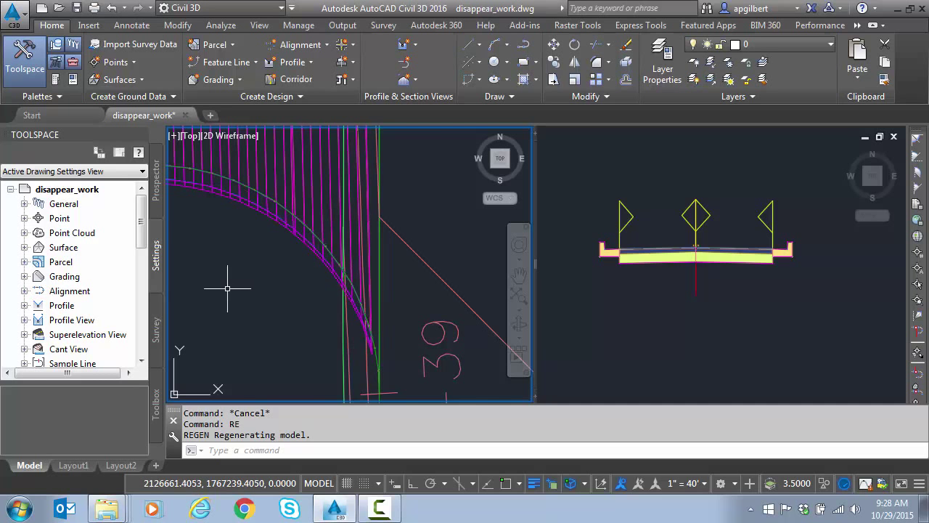
scroll(247, 290, down, 2)
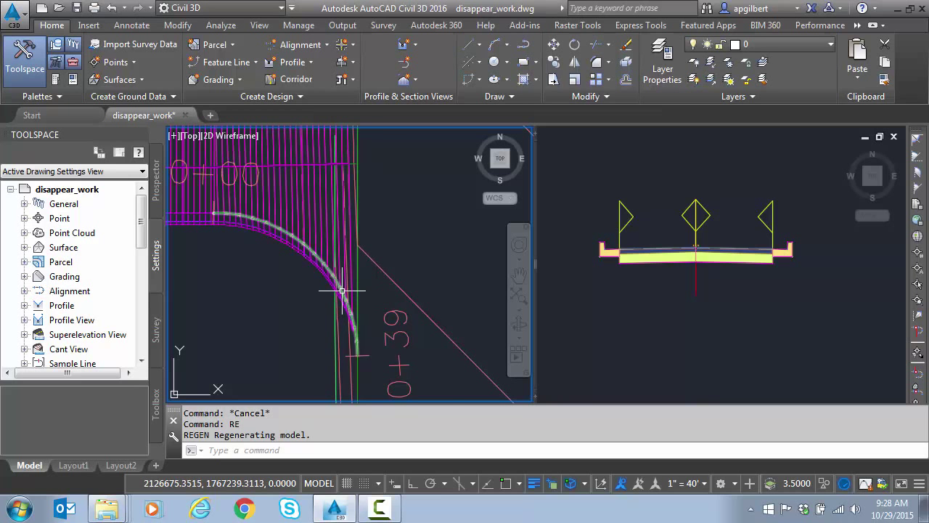
scroll(341, 291, down, 2)
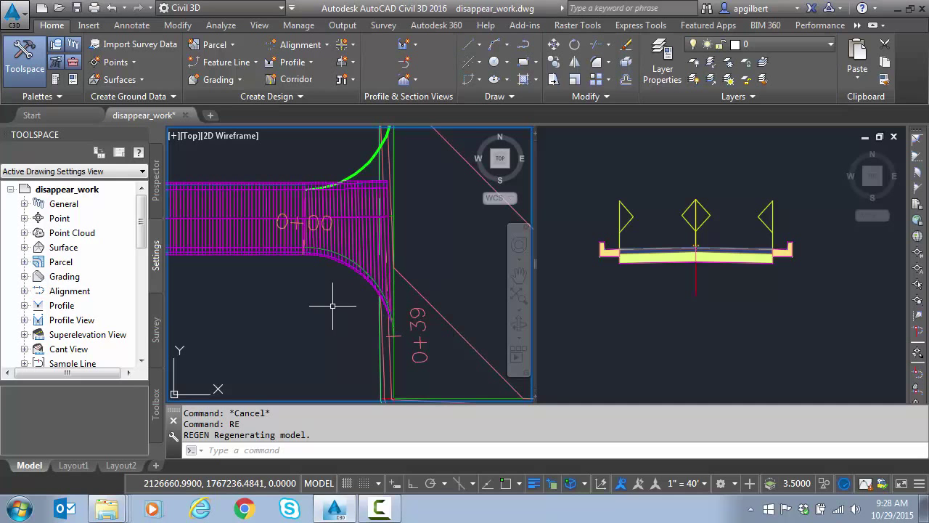
mouse_move(302, 305)
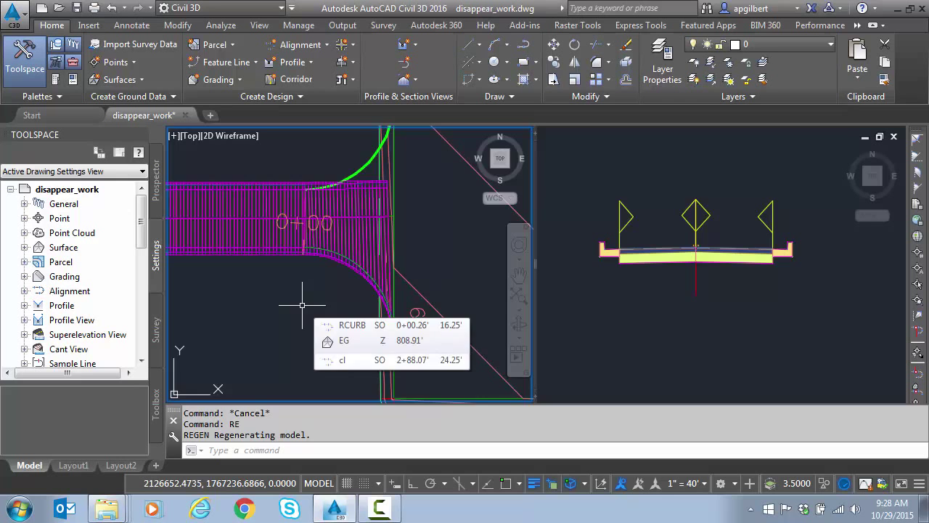
scroll(302, 305, down, 2)
click(691, 316)
Select the assembly and start Add Offset, then cancel the placement
scroll(749, 316, down, 2)
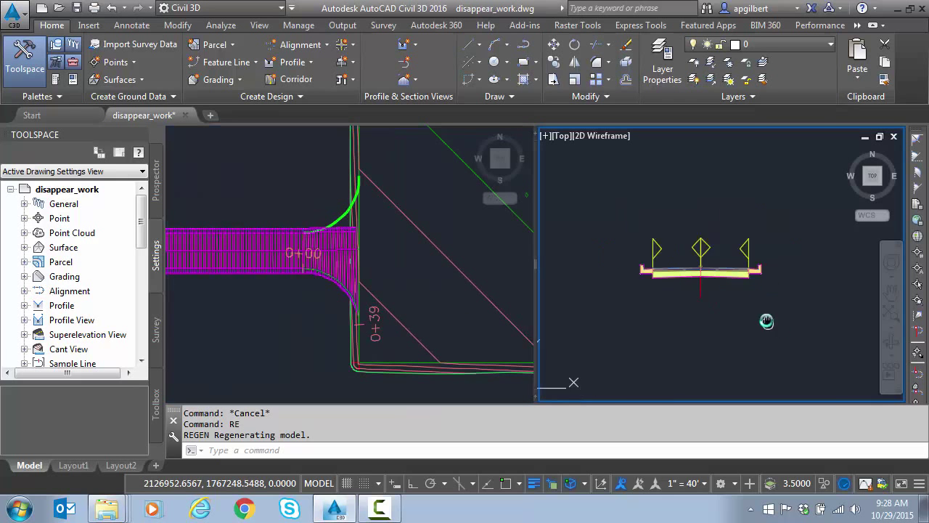
middle_drag(766, 321, 717, 287)
click(654, 257)
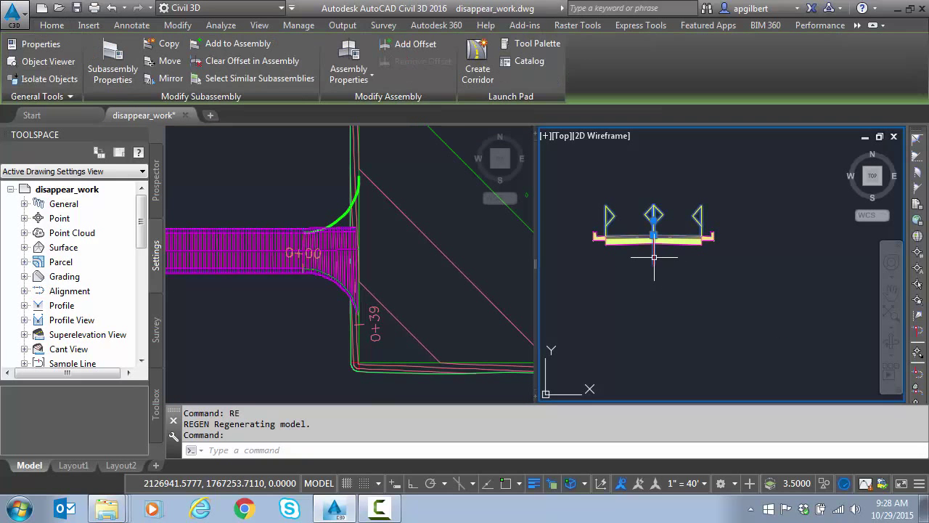
click(411, 44)
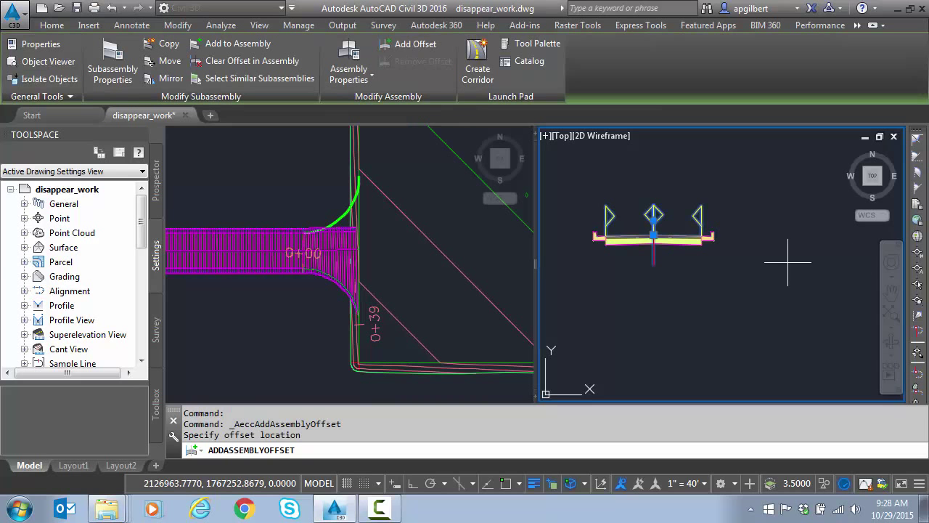
key(Escape)
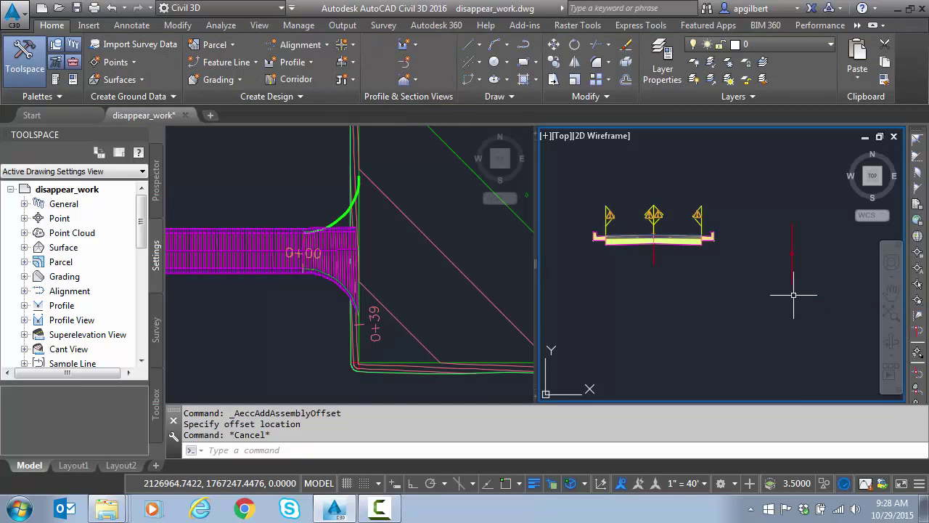
Show the Generic subassemblies tool palette, scrolled to MarkPoint
click(55, 79)
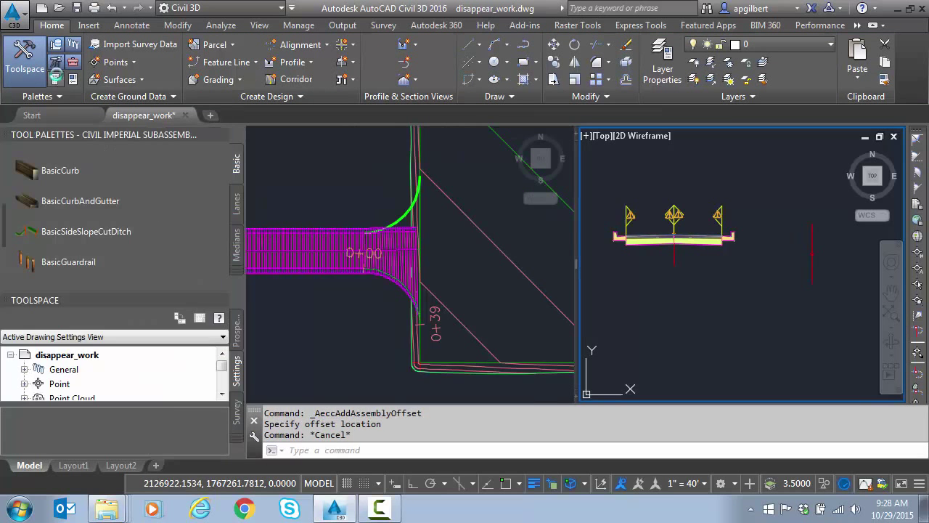
click(234, 273)
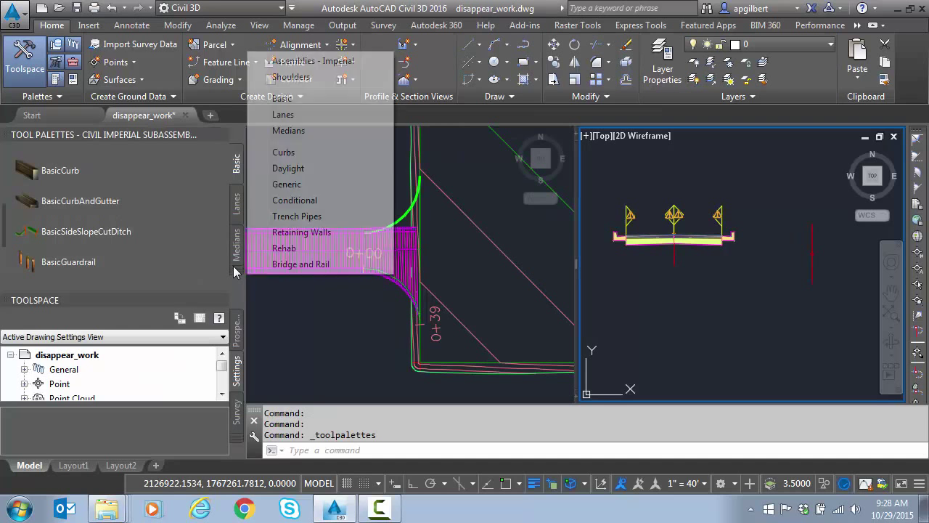
click(287, 184)
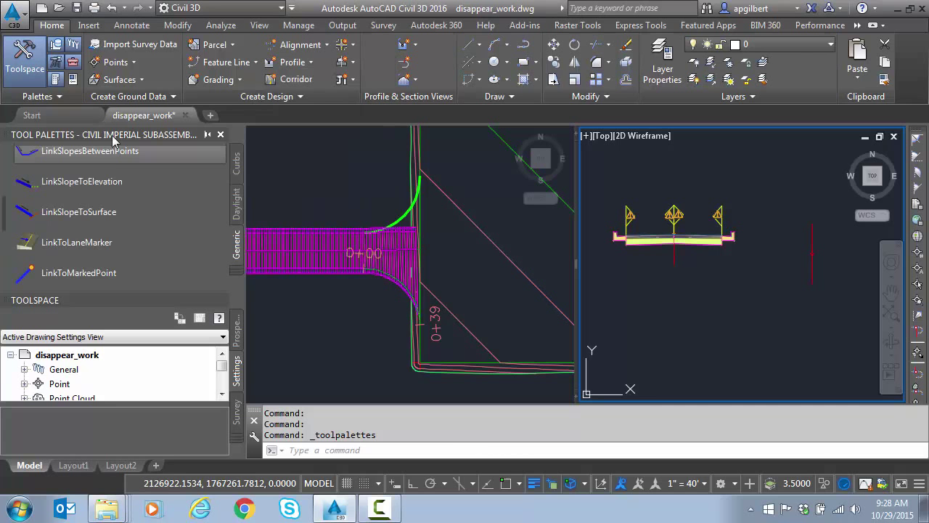
scroll(123, 223, down, 4)
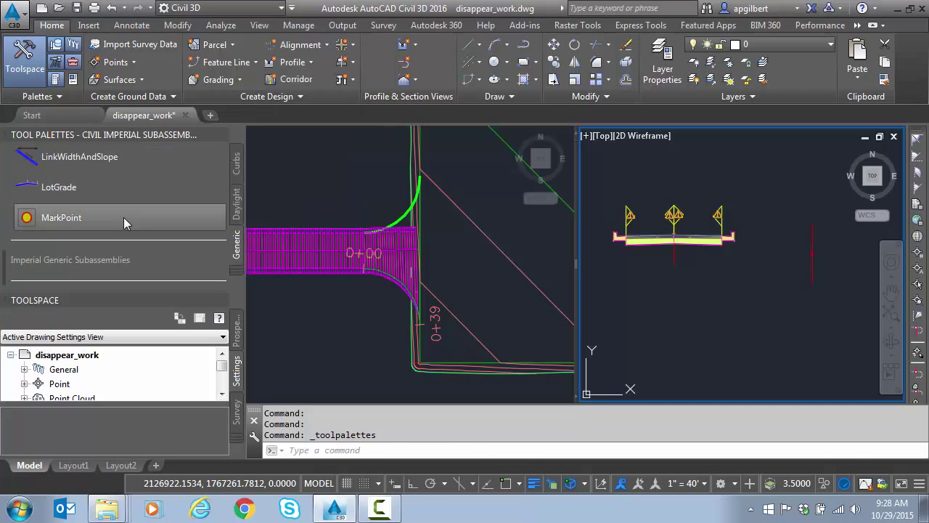
Place a MarkPoint subassembly at the assembly's attachment point
click(81, 218)
scroll(739, 231, up, 3)
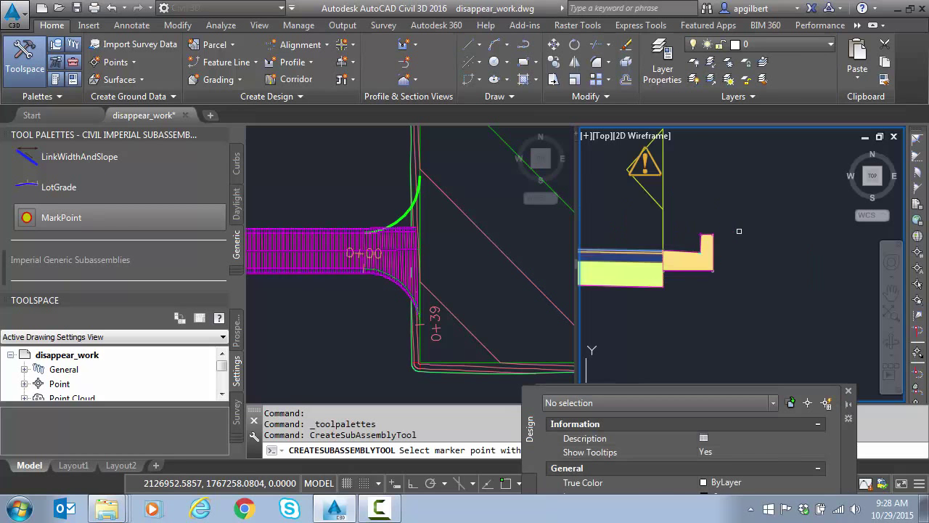
scroll(726, 243, up, 3)
scroll(727, 244, down, 3)
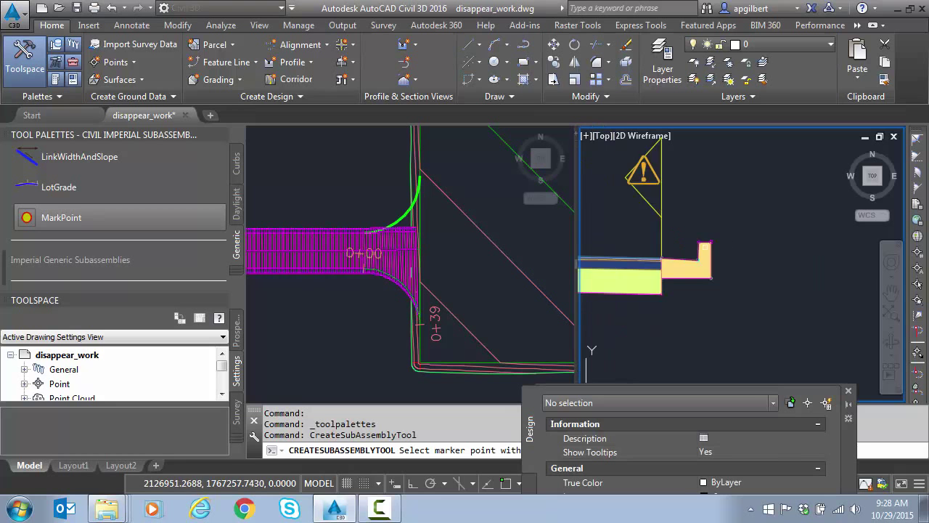
scroll(661, 260, up, 2)
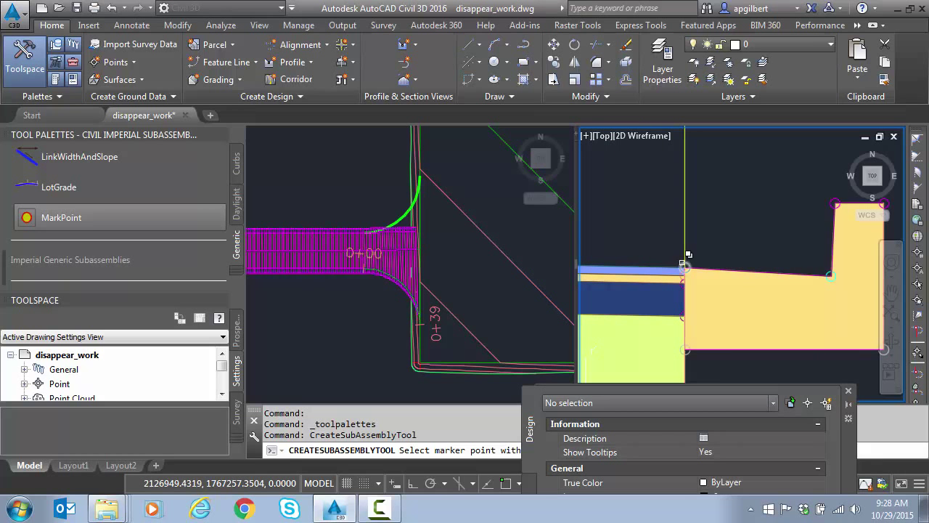
click(684, 263)
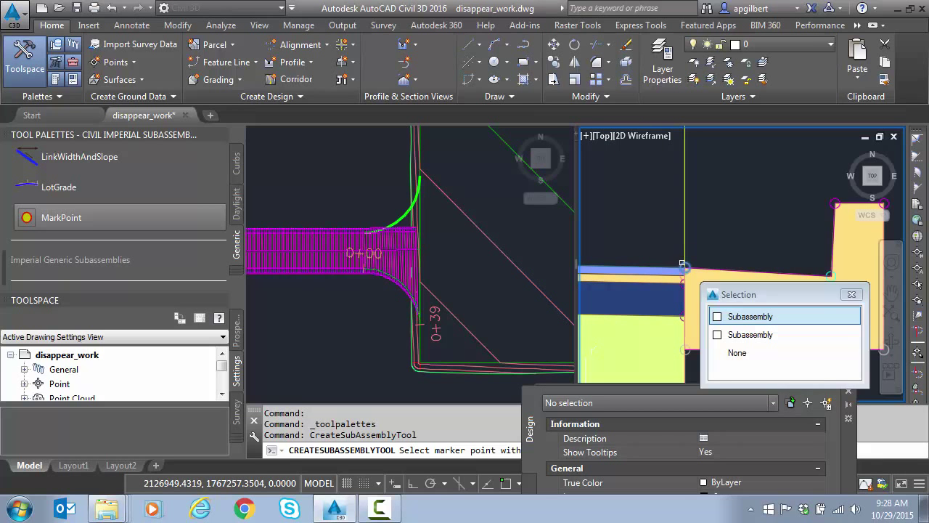
click(776, 317)
key(Escape)
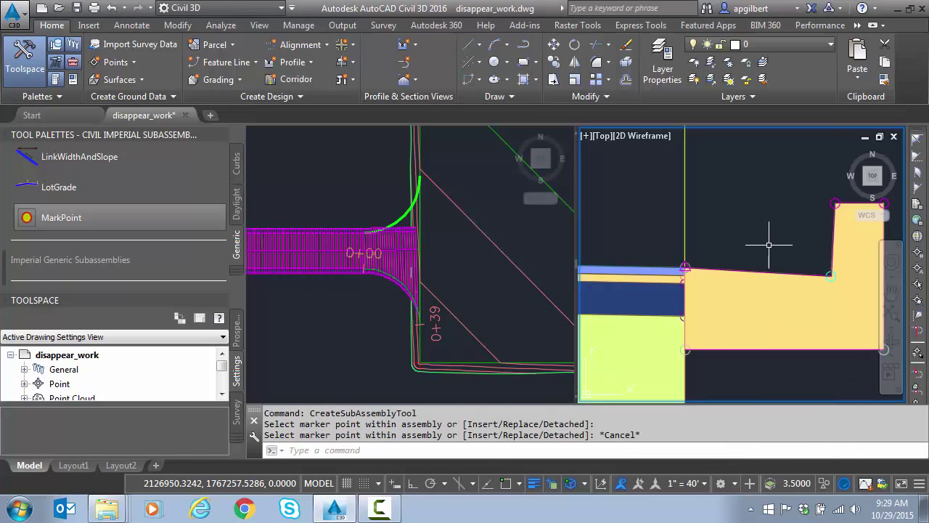
Erase the yellow curb subassembly using a crossing window and Delete
click(769, 245)
click(757, 301)
key(Delete)
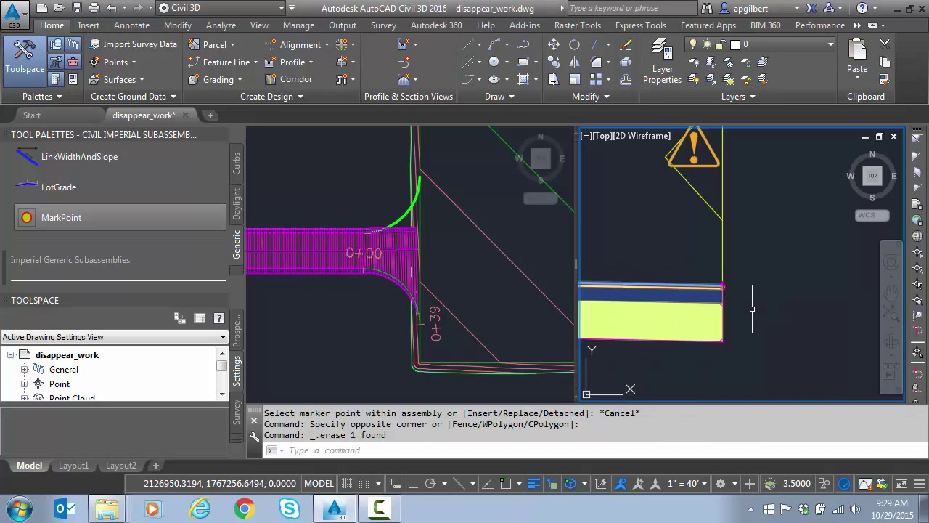
scroll(747, 307, up, 2)
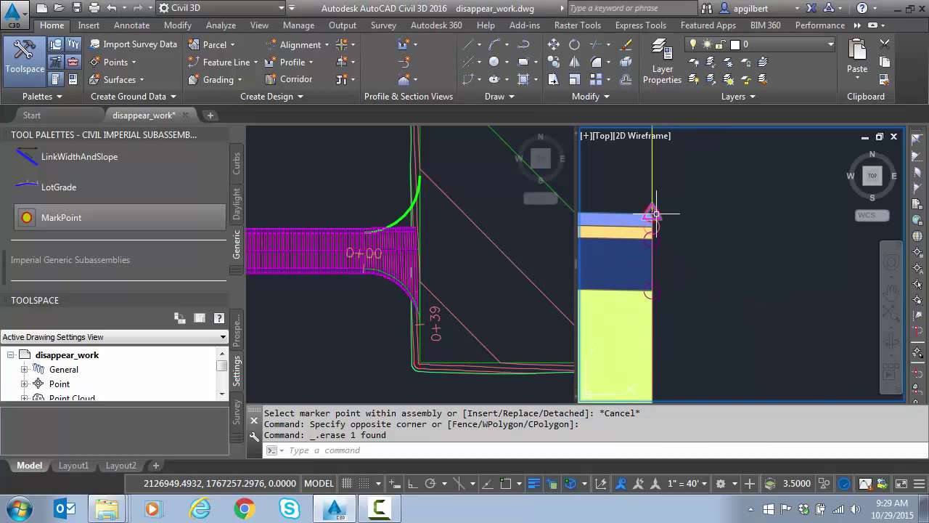
Name the MarkPoint subassembly REOP and set its Point Name parameter to REOP
click(652, 212)
click(109, 66)
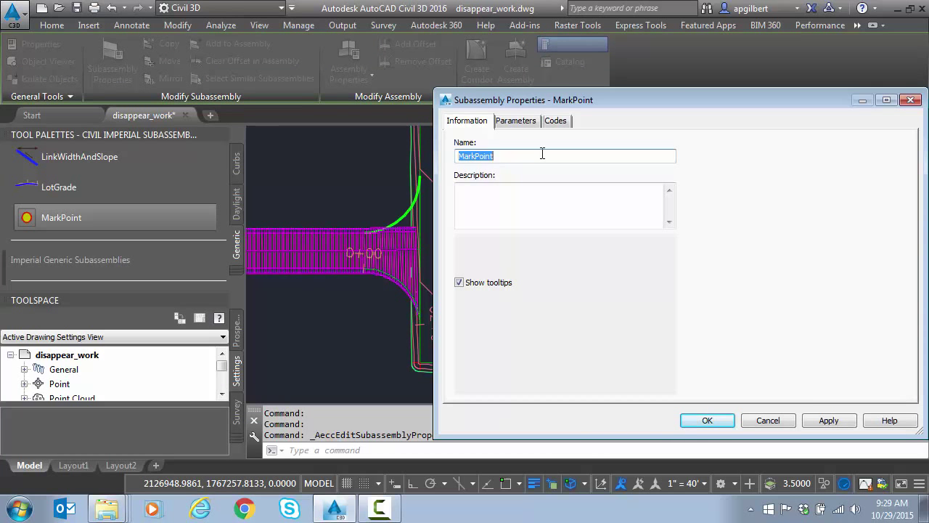
text(REOP)
click(520, 122)
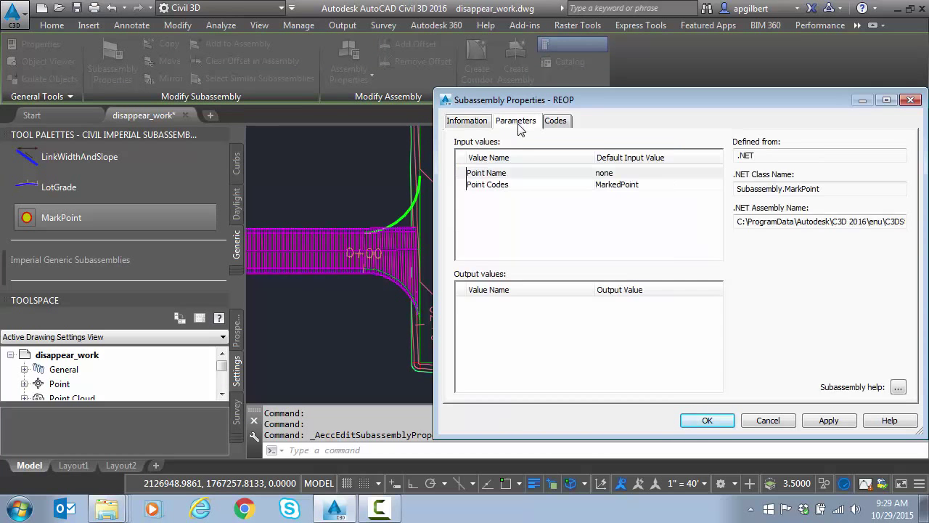
click(525, 176)
click(622, 173)
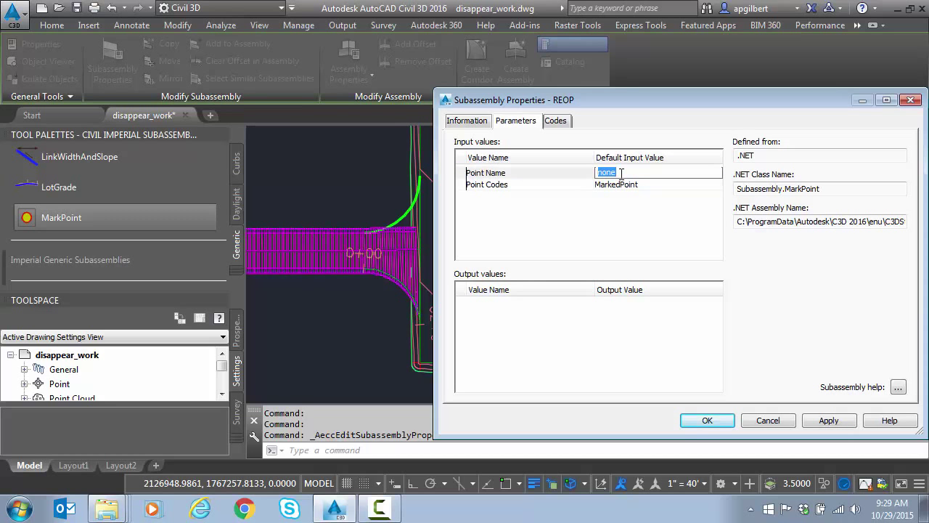
text(REOP)
click(698, 421)
Deselect the assembly and zoom around it to review the marked point
key(Escape)
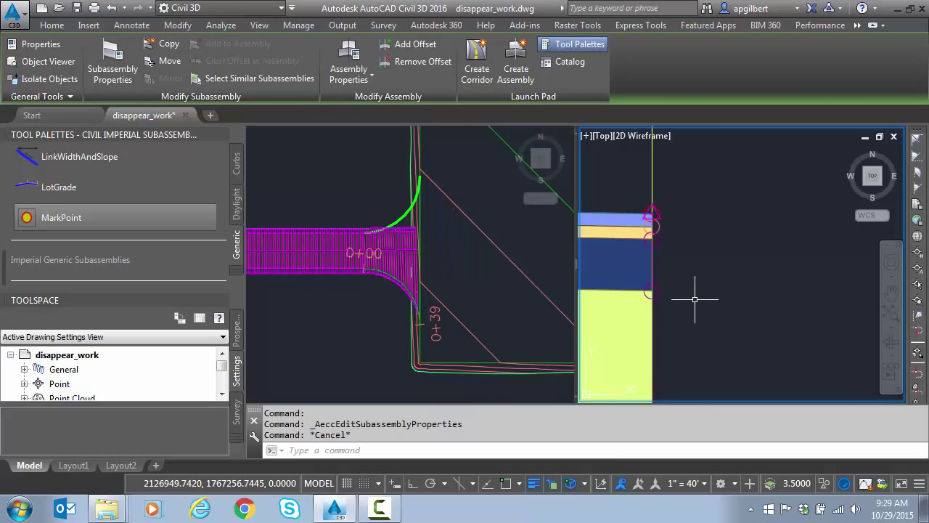
scroll(821, 323, down, 3)
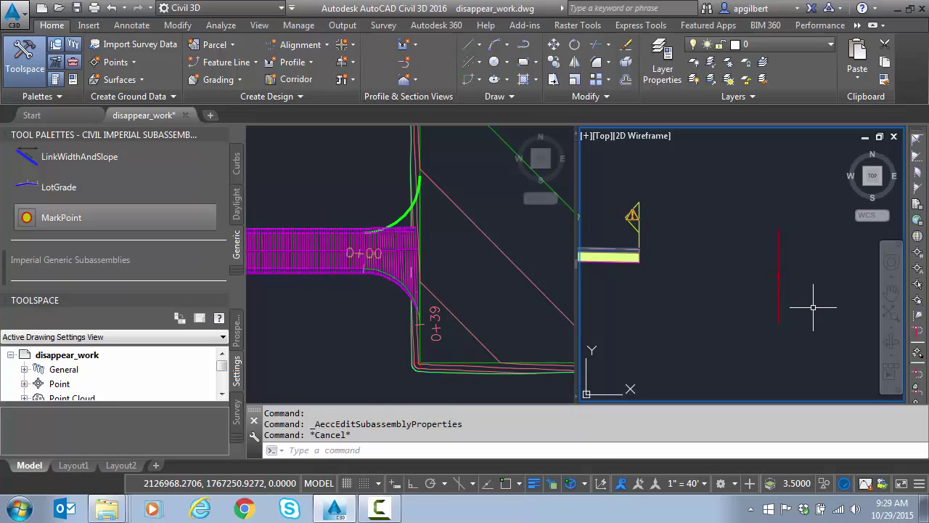
mouse_move(813, 308)
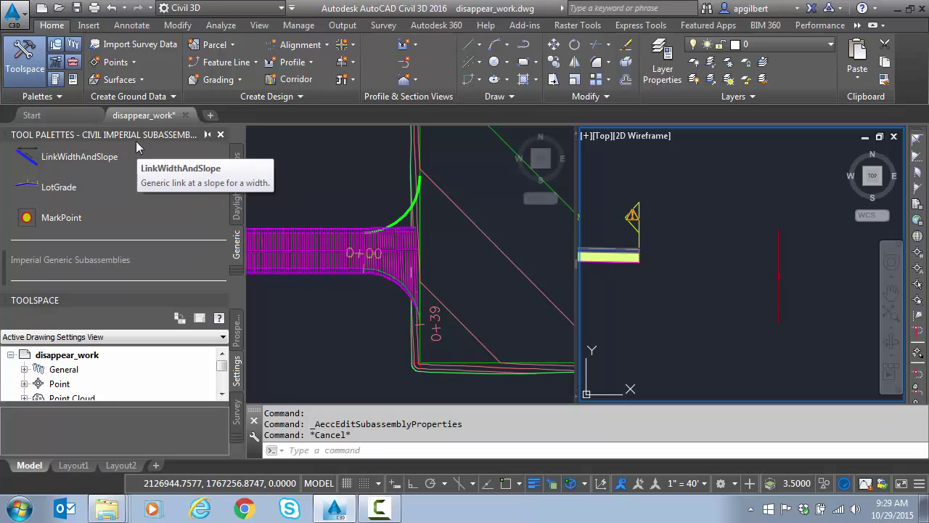
scroll(133, 154, up, 3)
scroll(128, 155, up, 3)
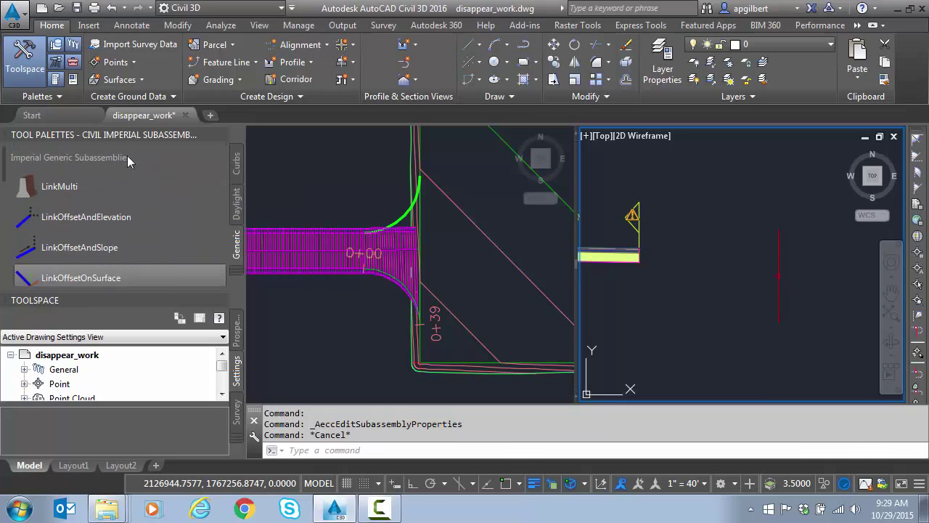
scroll(127, 156, down, 6)
Place a LinkToMarkedPoint subassembly from the Generic palette and open its Subassembly Properties
click(118, 193)
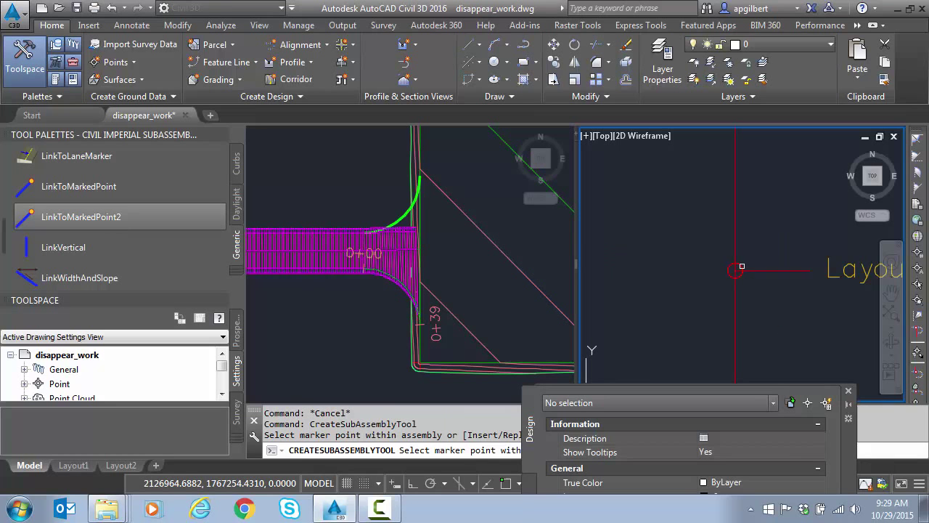
key(Escape)
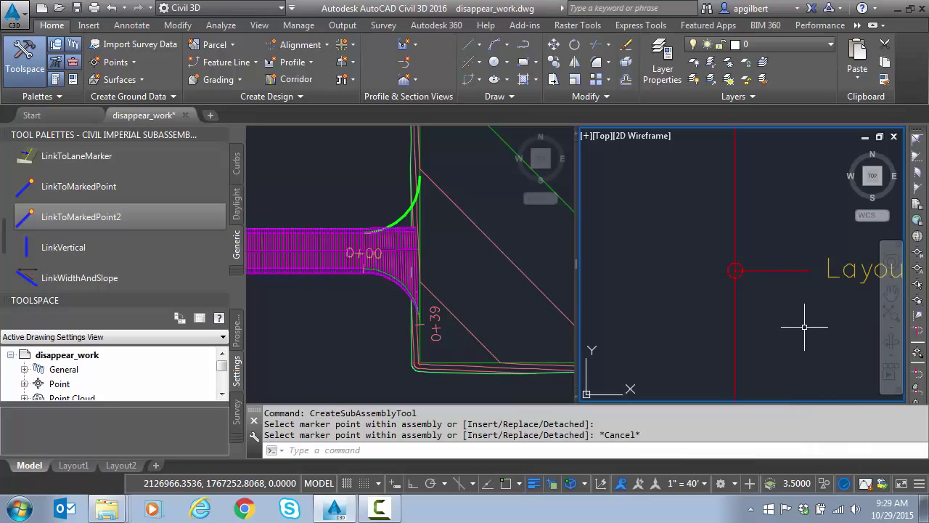
key(Escape)
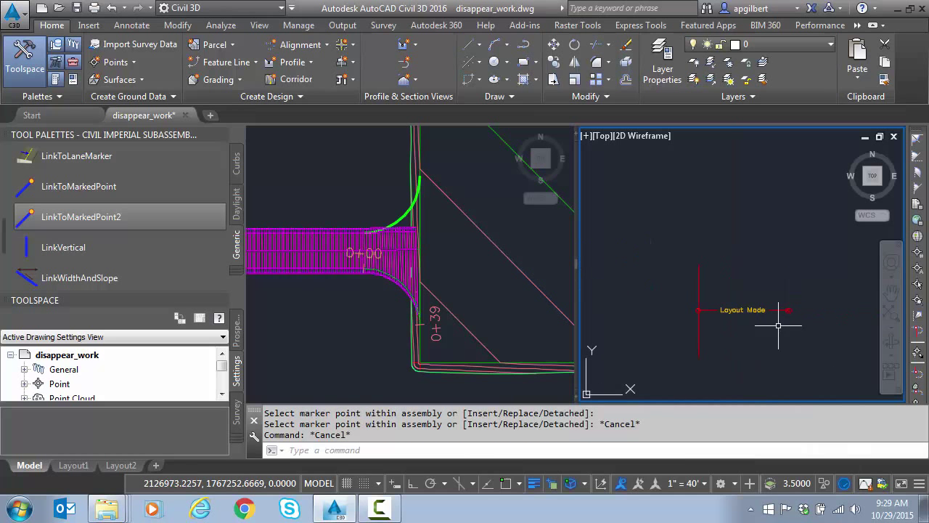
click(748, 311)
click(119, 55)
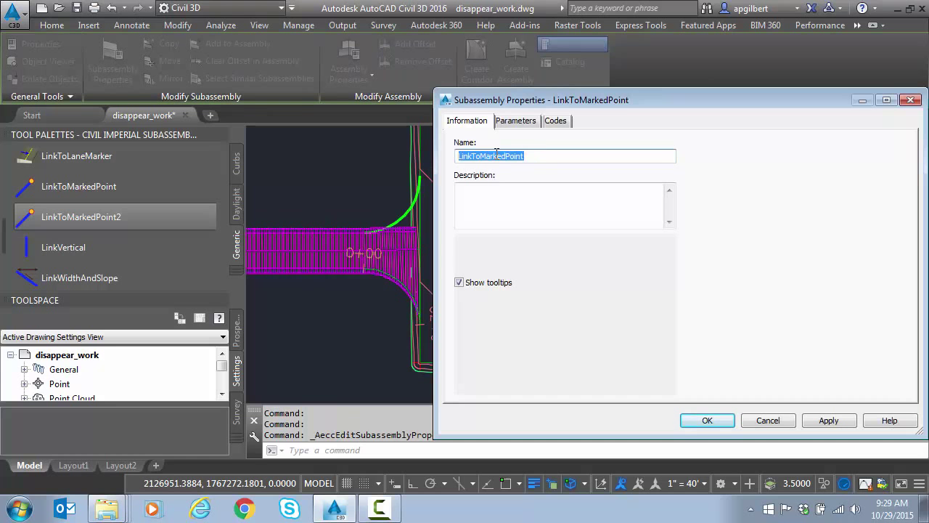
Rename the link LinkToREOP, set Marked Point Name to REOP and Omit Link to Yes
drag(480, 155, 674, 190)
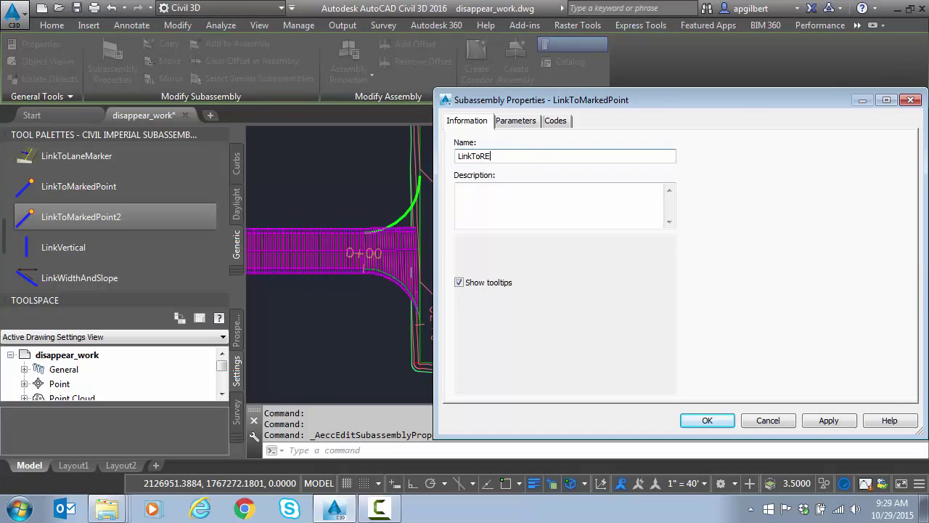
click(524, 119)
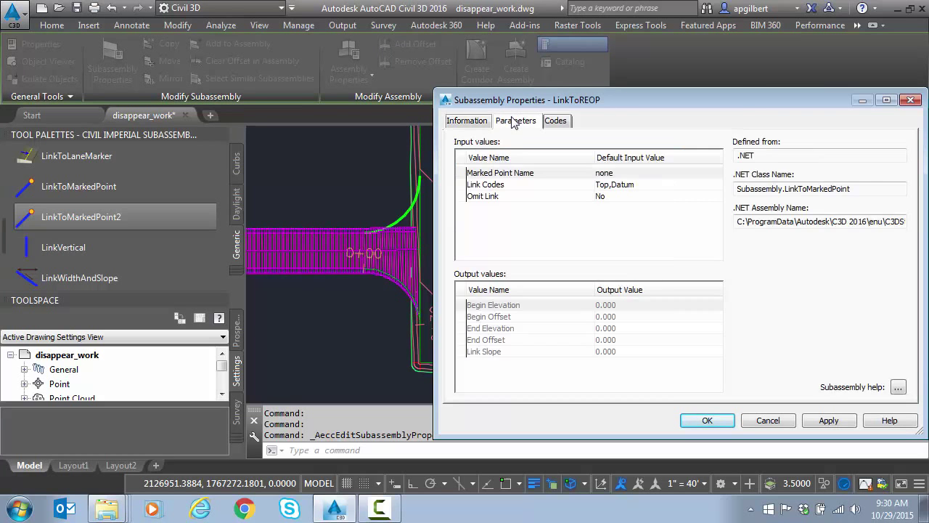
click(623, 173)
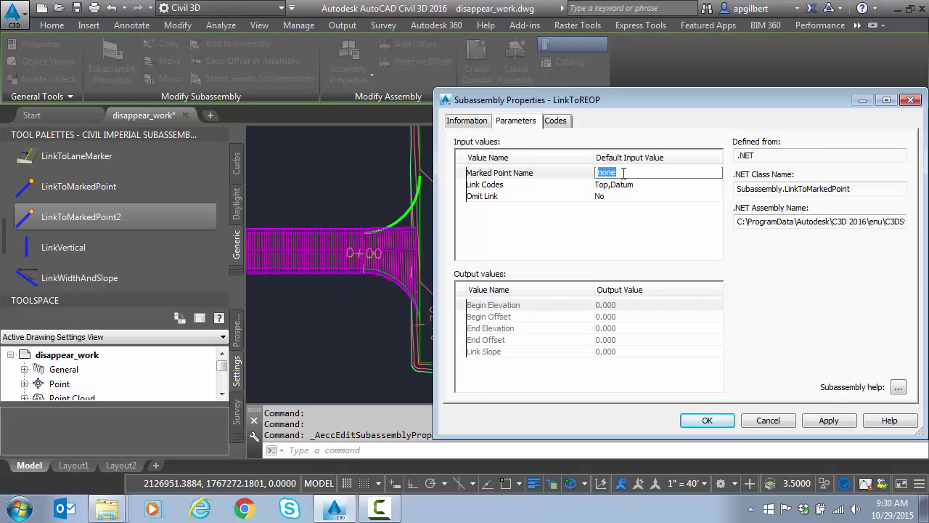
text(REOP)
click(627, 188)
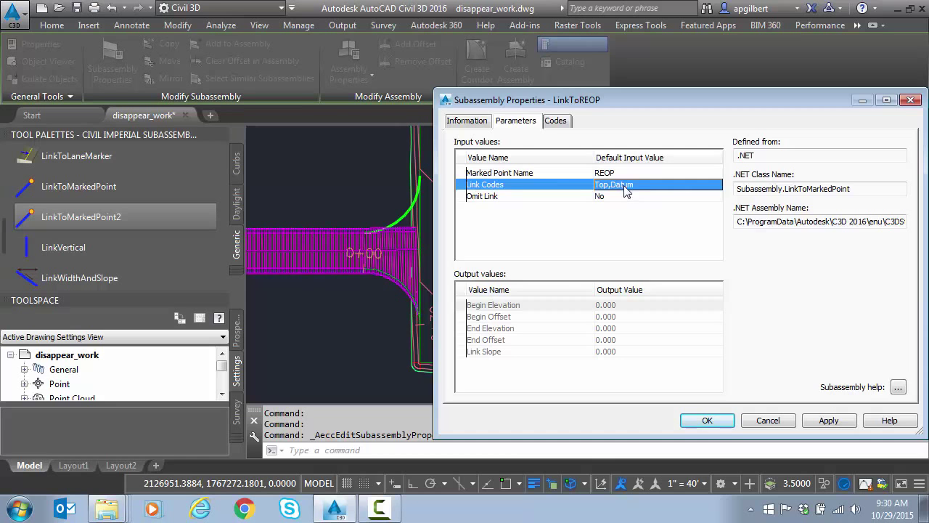
click(616, 197)
click(629, 202)
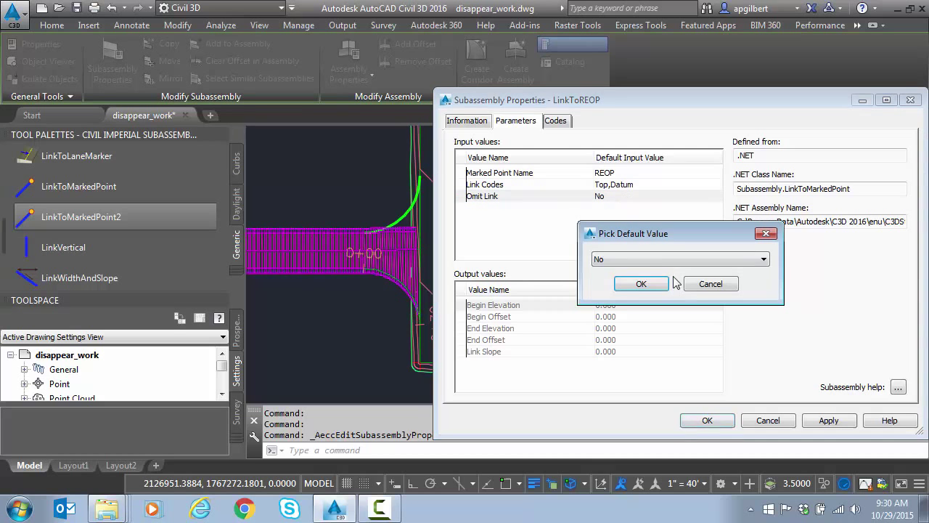
click(661, 260)
click(653, 282)
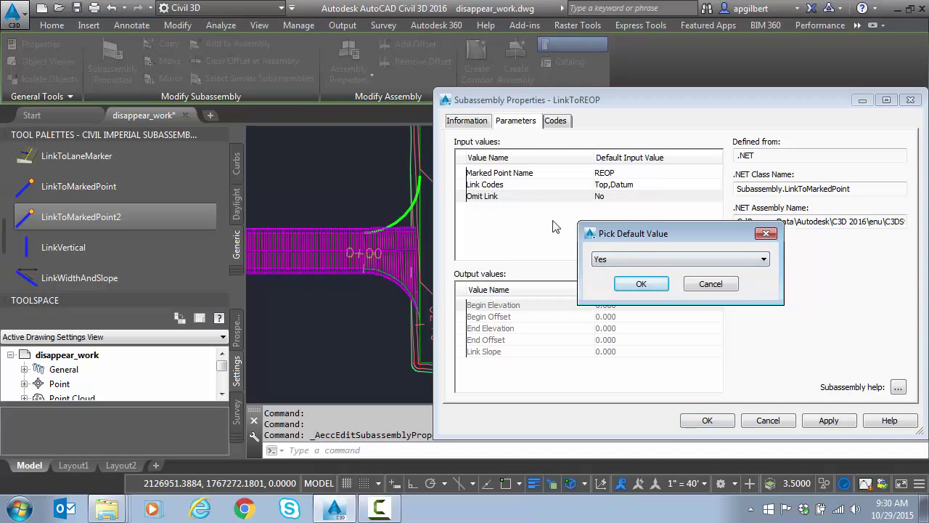
click(642, 284)
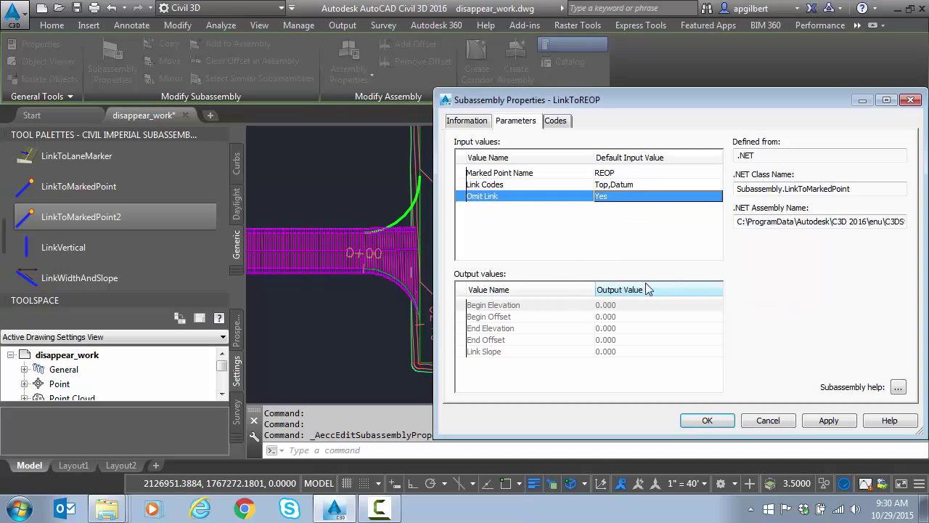
click(710, 423)
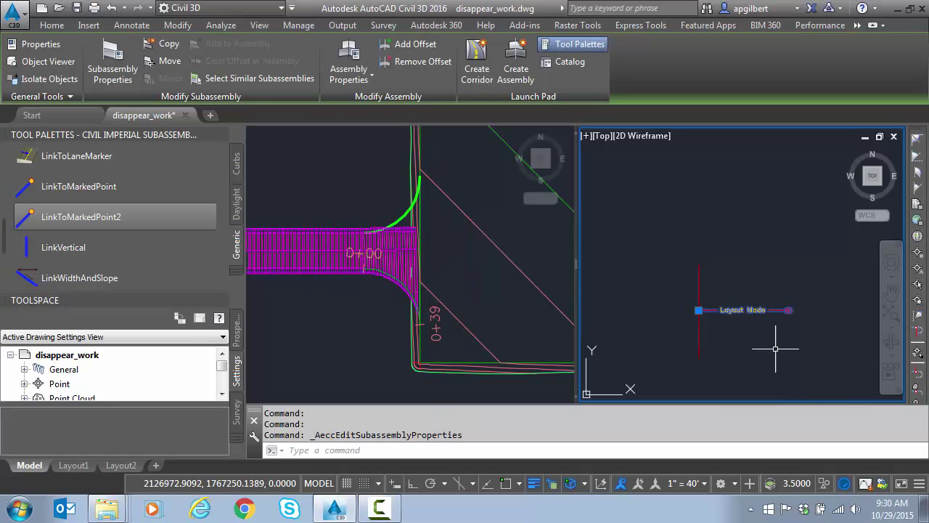
Switch the tool palette to the Basic subassemblies list
key(Escape)
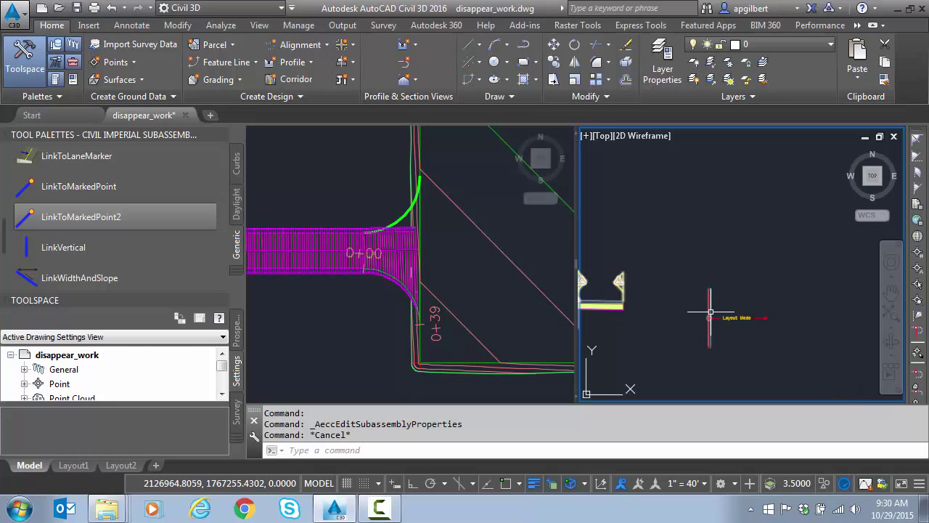
scroll(789, 333, up, 4)
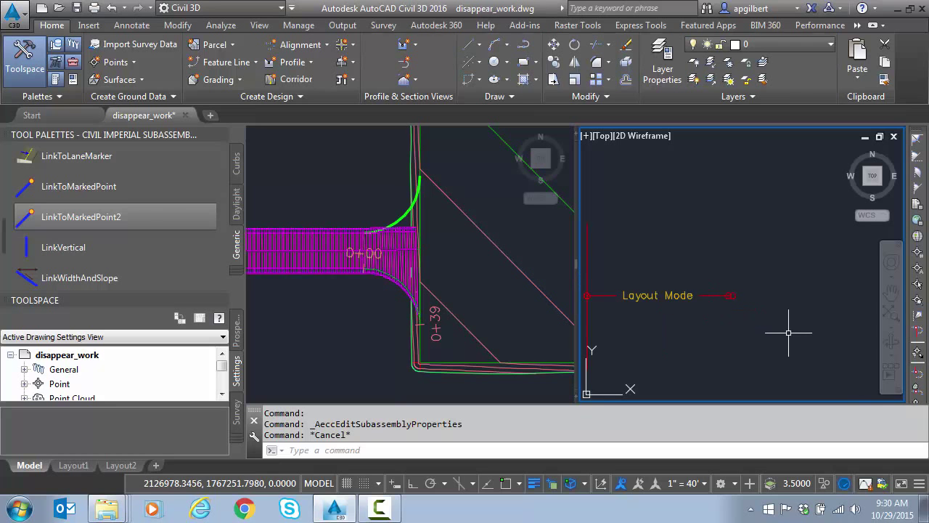
click(239, 273)
click(290, 93)
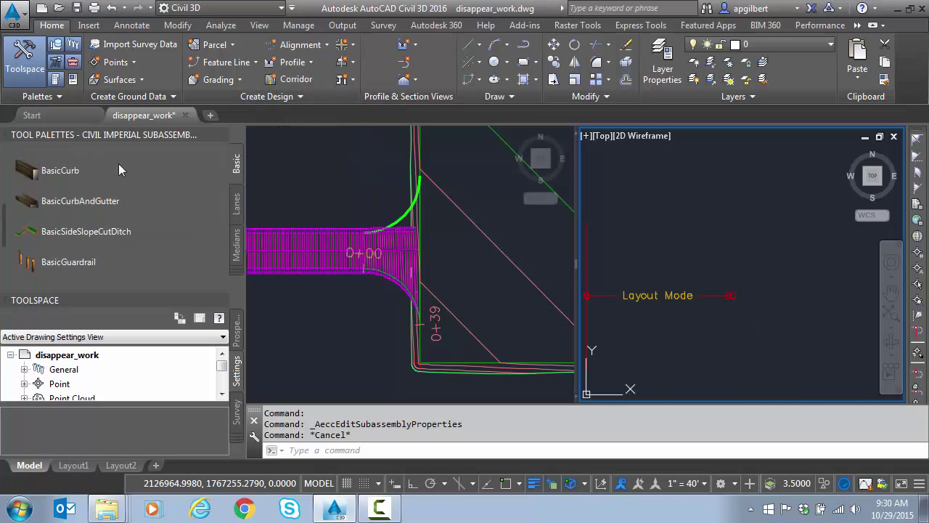
scroll(100, 186, down, 4)
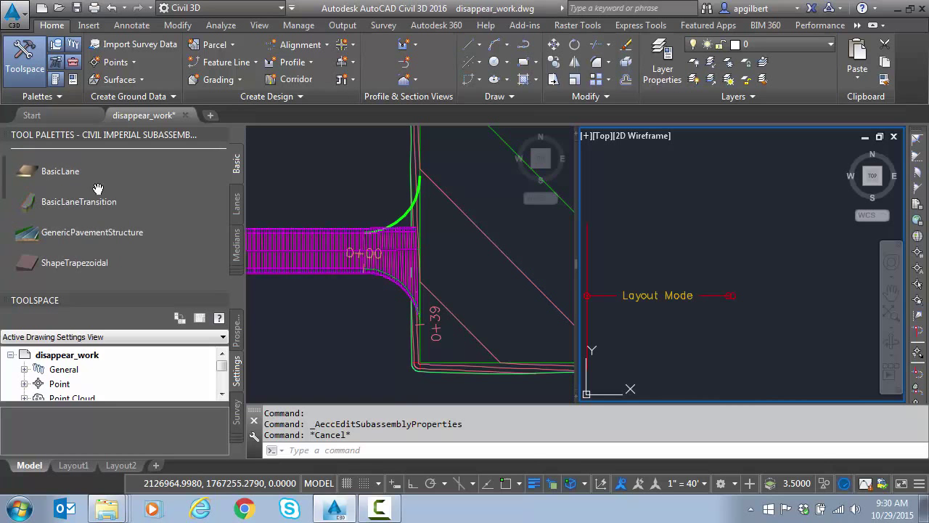
scroll(100, 190, down, 3)
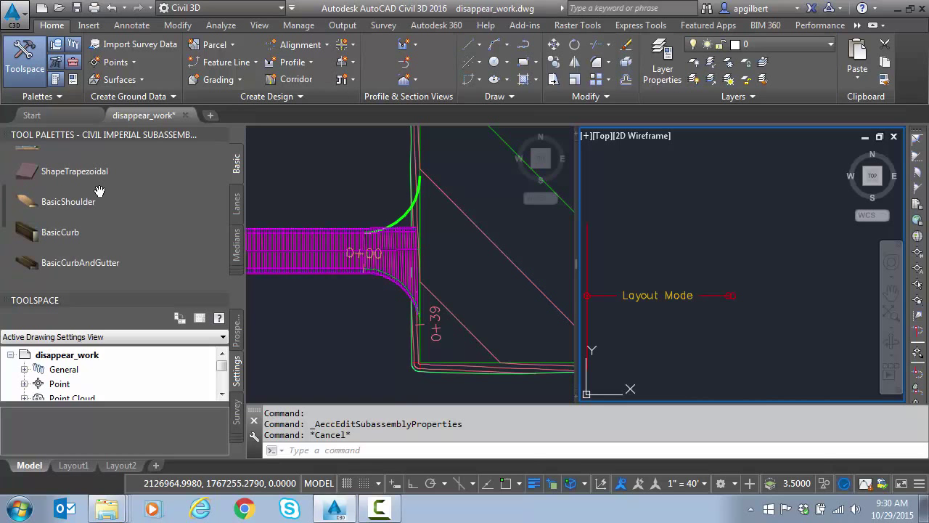
Attach a BasicCurbAndGutter at the end of the LinkToREOP link and pan to view it
click(119, 262)
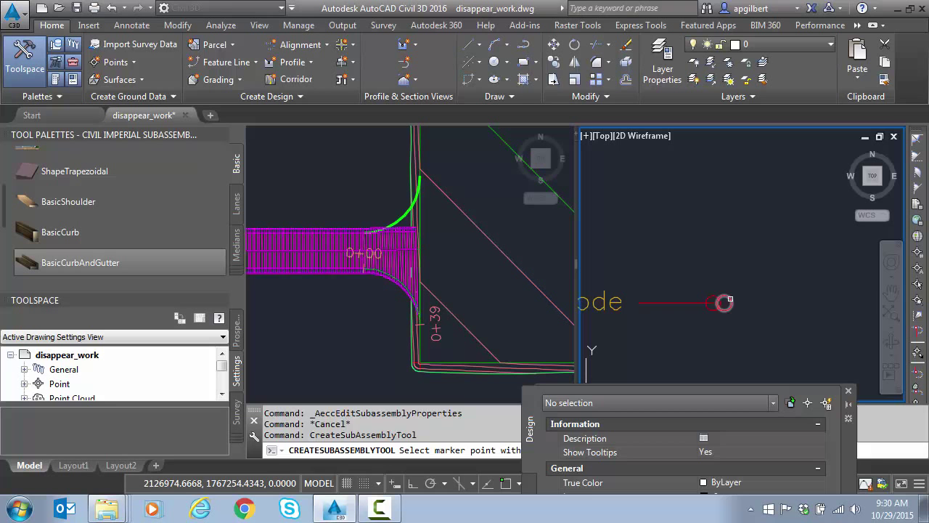
click(725, 302)
click(849, 392)
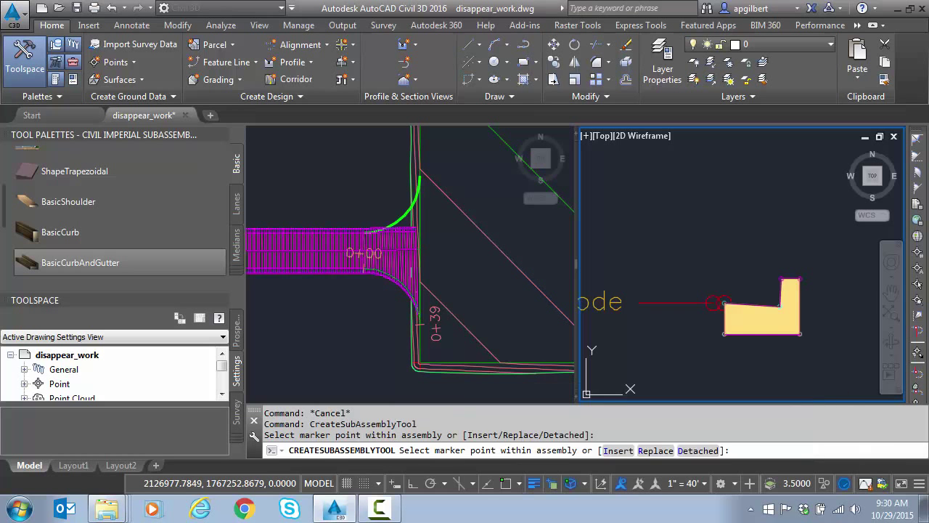
scroll(833, 359, down, 5)
middle_drag(814, 370, 776, 309)
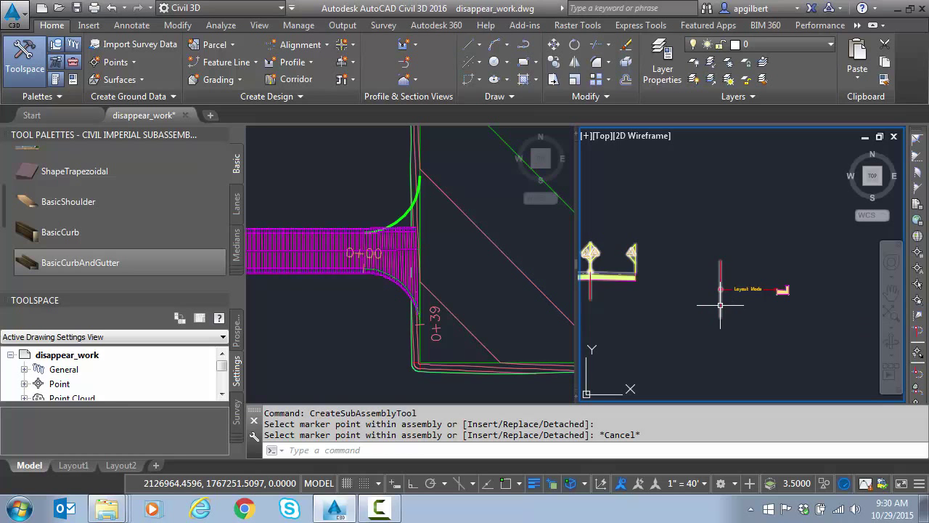
mouse_move(721, 305)
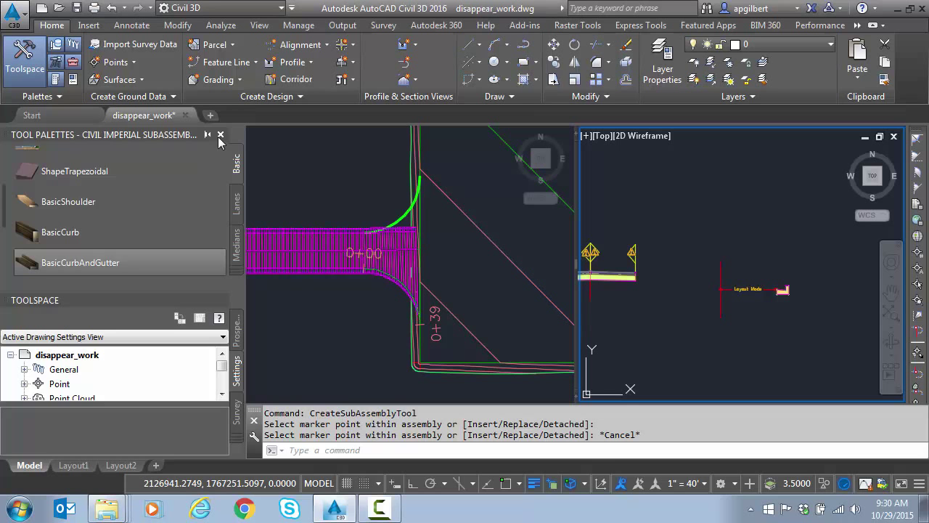
Close the tool palettes and set the corridor region's right Width Alignment target to RCURB
click(221, 135)
key(Escape)
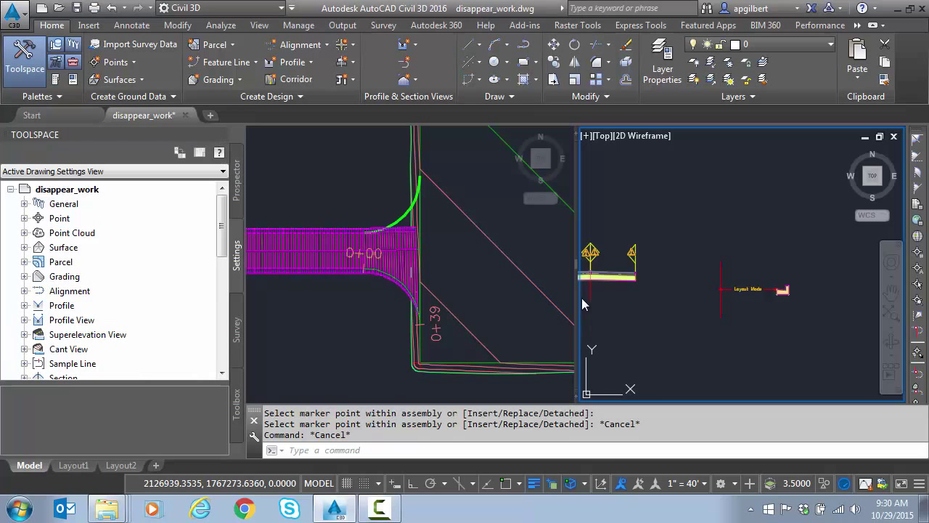
click(319, 273)
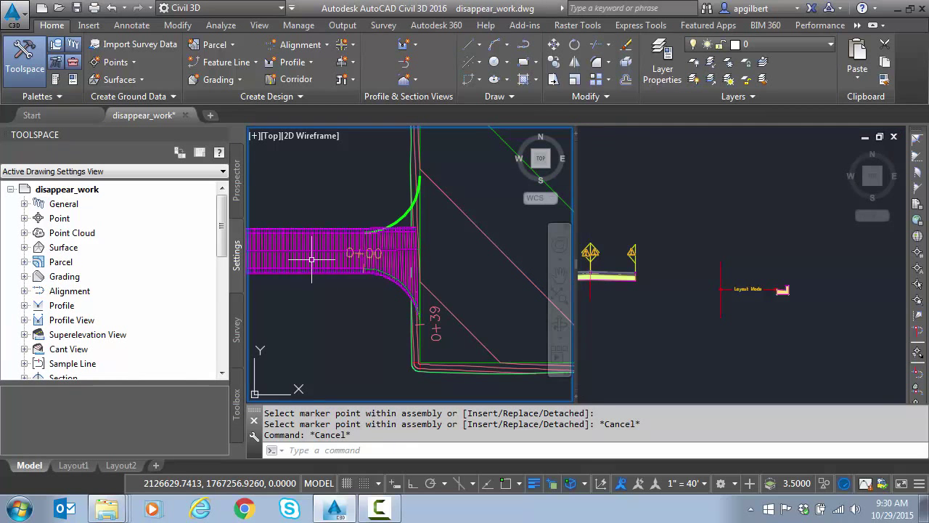
click(320, 273)
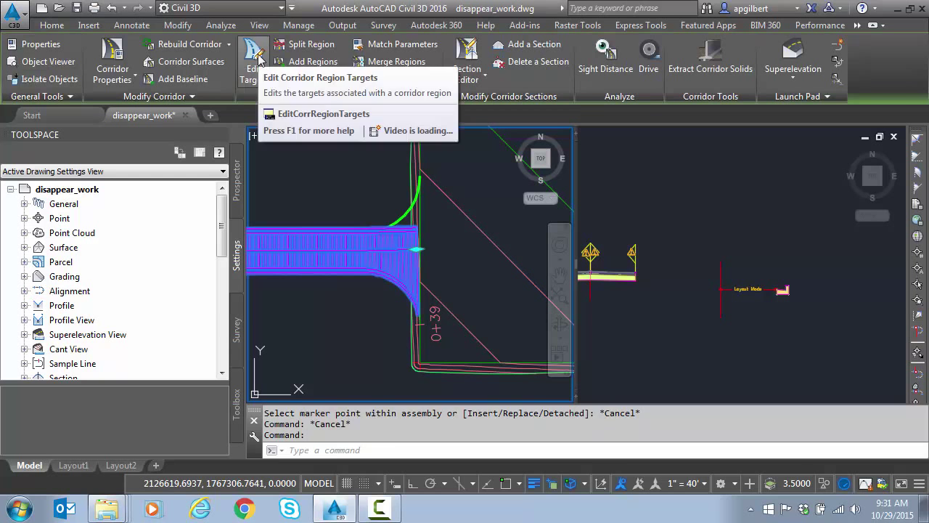
click(259, 59)
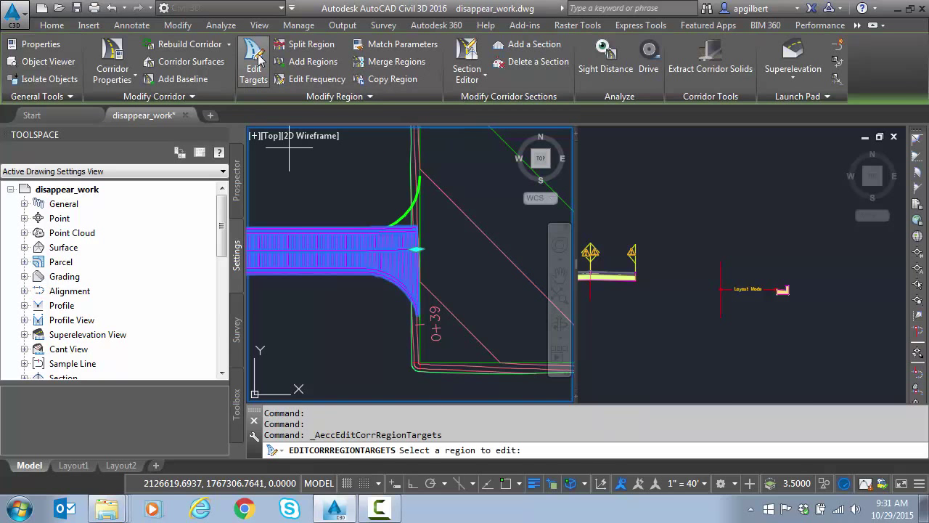
click(356, 250)
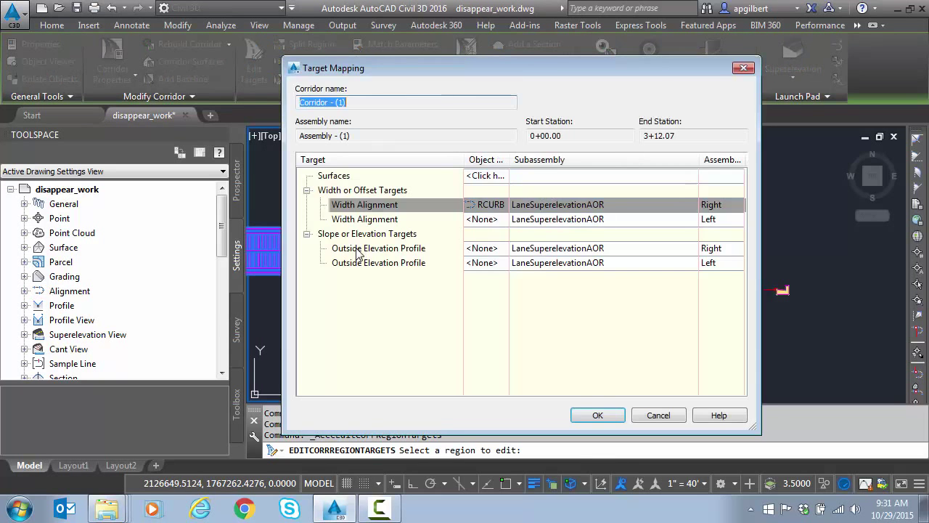
click(495, 208)
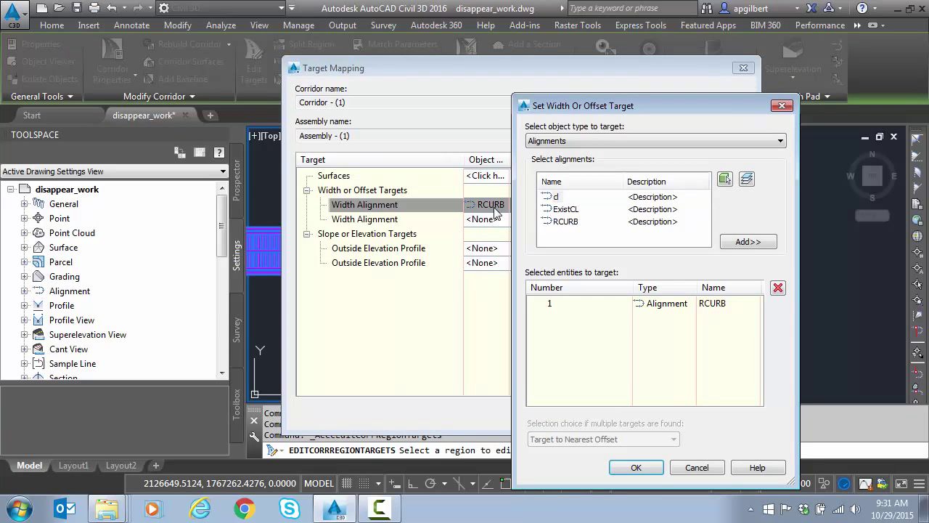
click(637, 468)
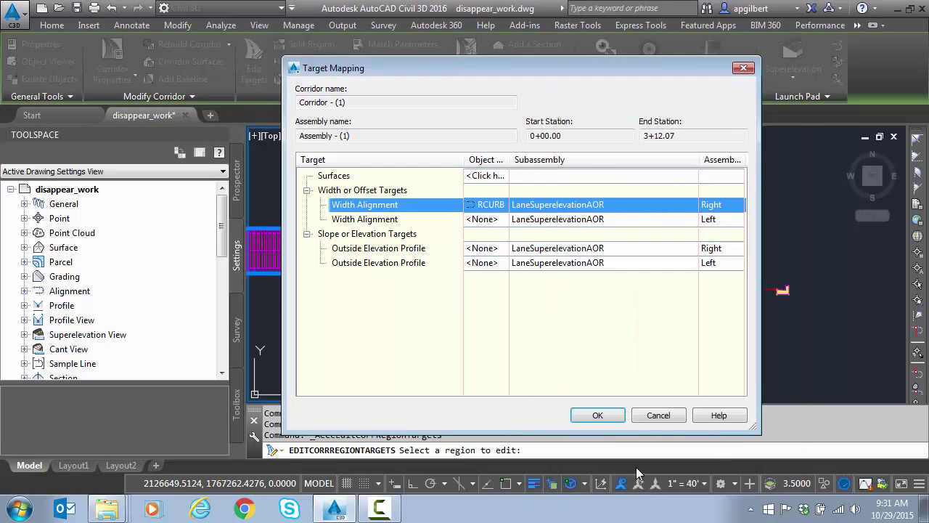
click(602, 415)
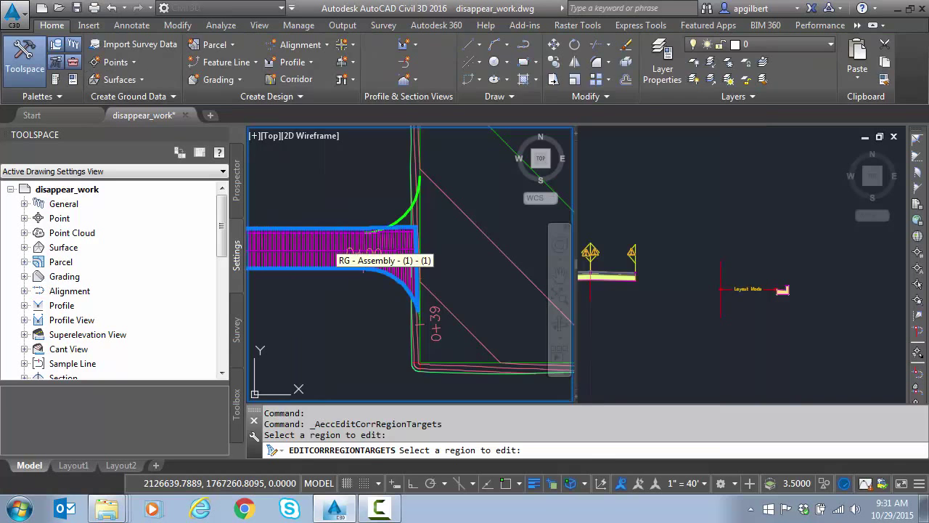
Reopen the region's target mapping to check it, then close without changes
click(336, 254)
click(657, 414)
key(Escape)
key(Escape)
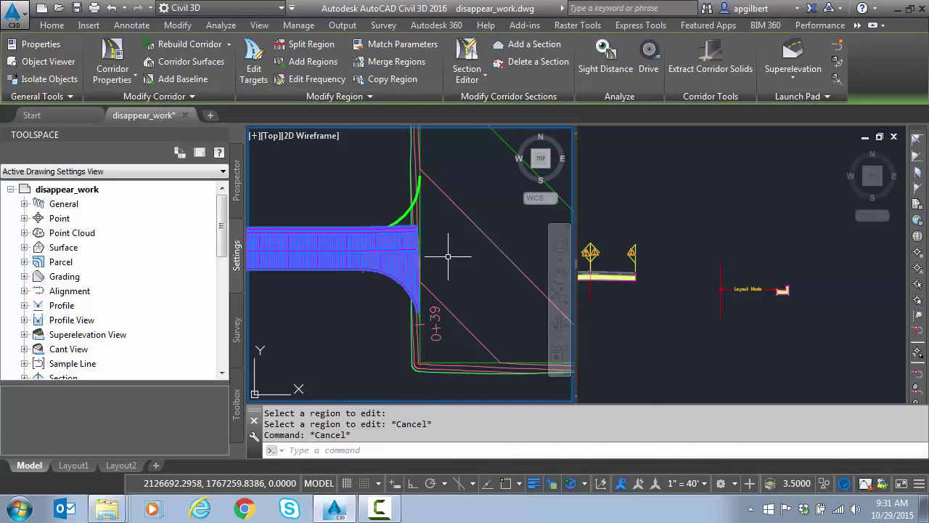
Apply the corridor's properties with Rebuild the corridor, close the dialog, and clear the selection
click(298, 243)
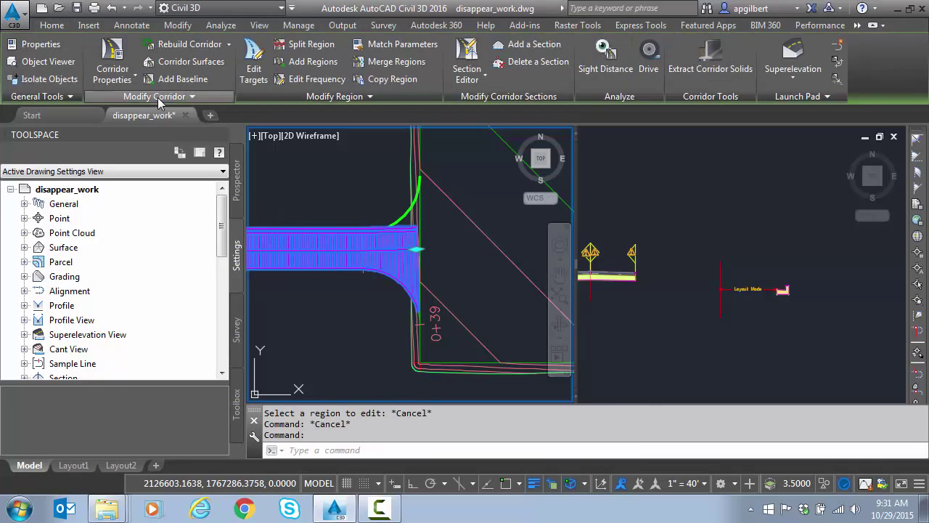
click(113, 59)
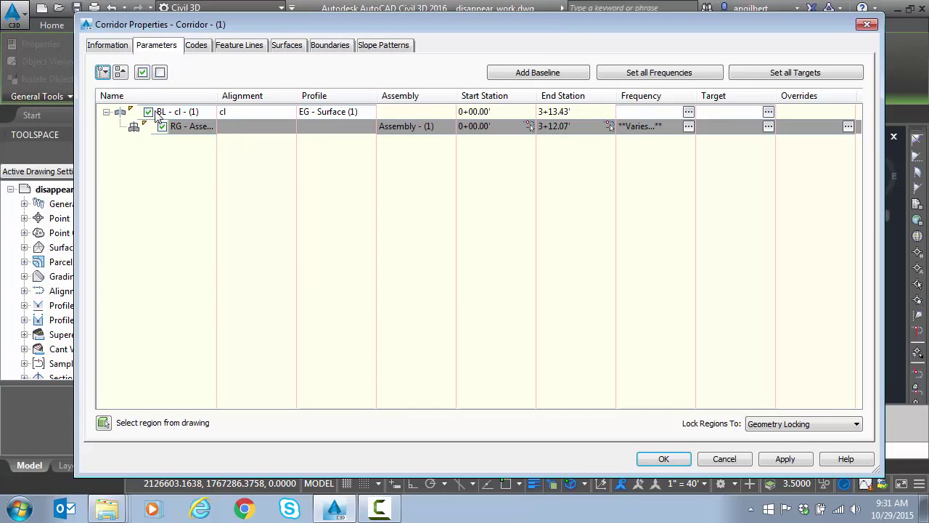
click(797, 464)
click(386, 229)
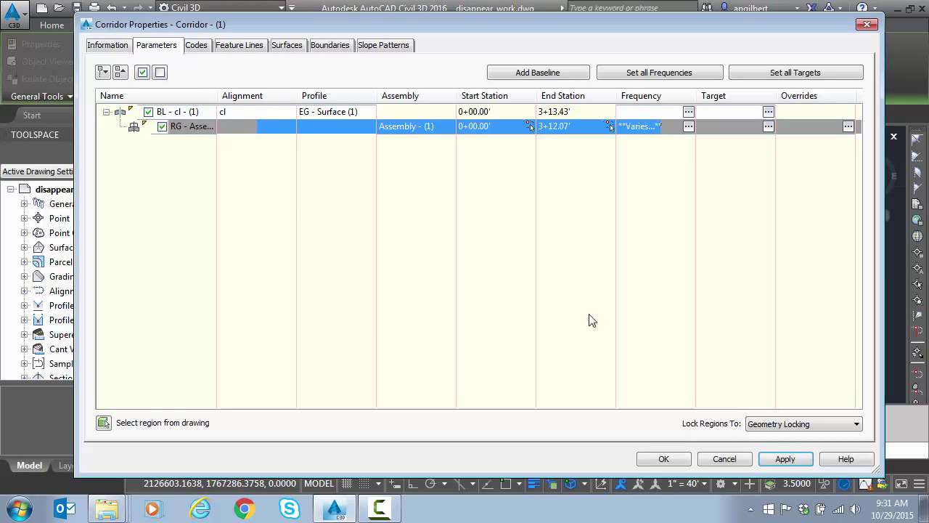
click(663, 459)
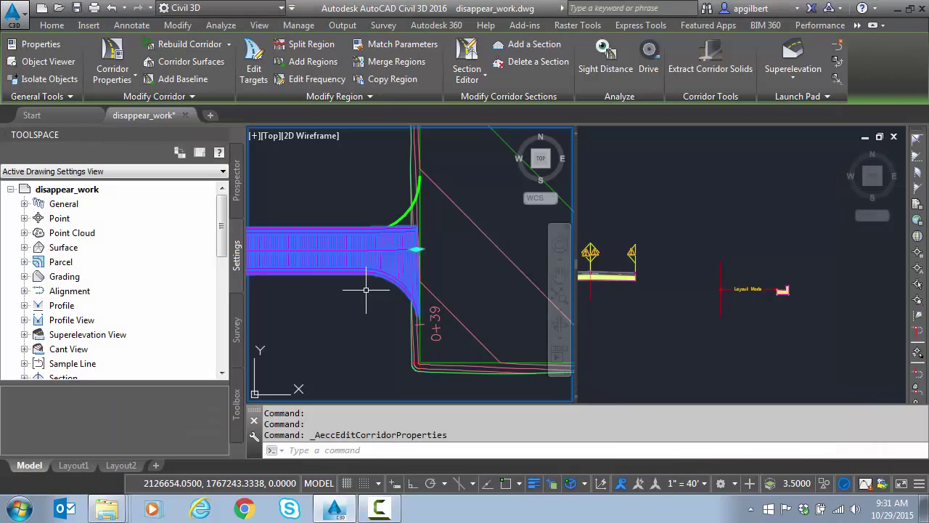
mouse_move(366, 290)
key(Escape)
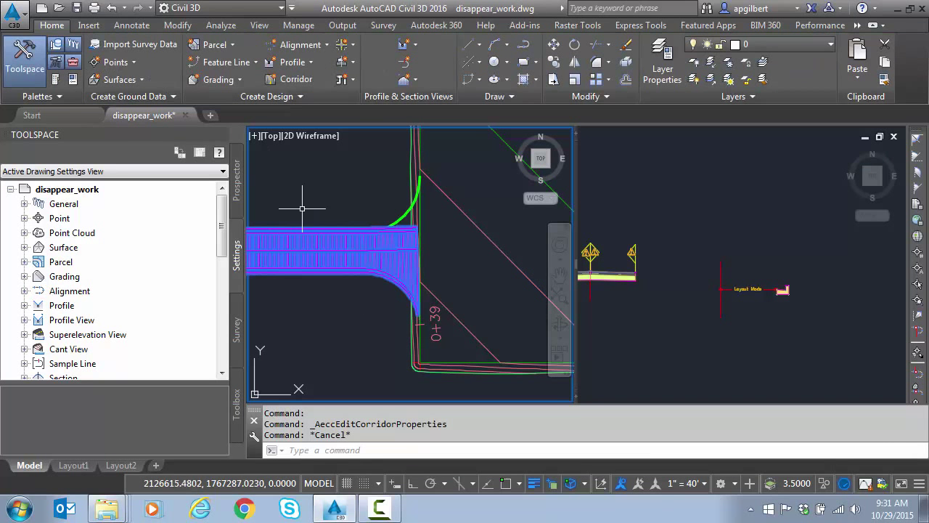
Set the region's Offset - (7) alignment to RCURB in Corridor Properties
click(332, 253)
click(393, 307)
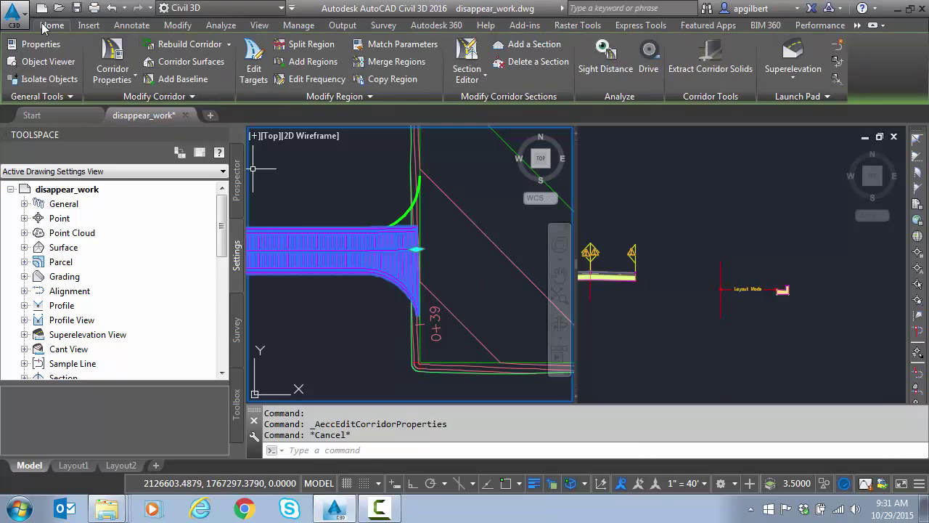
click(117, 58)
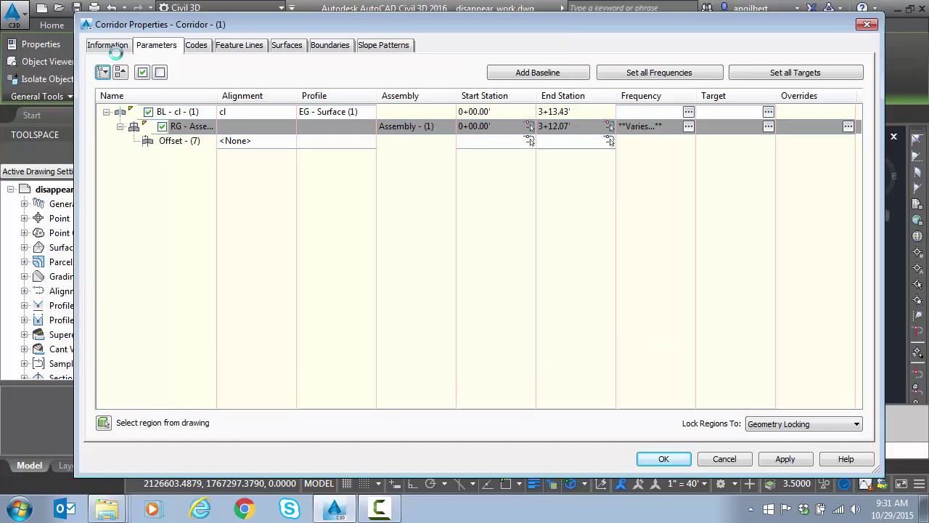
click(182, 143)
click(251, 142)
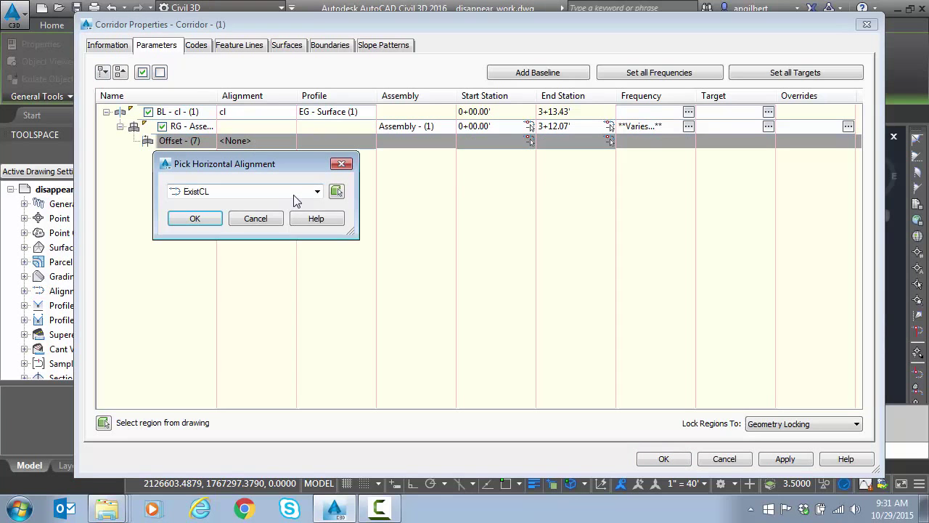
click(296, 194)
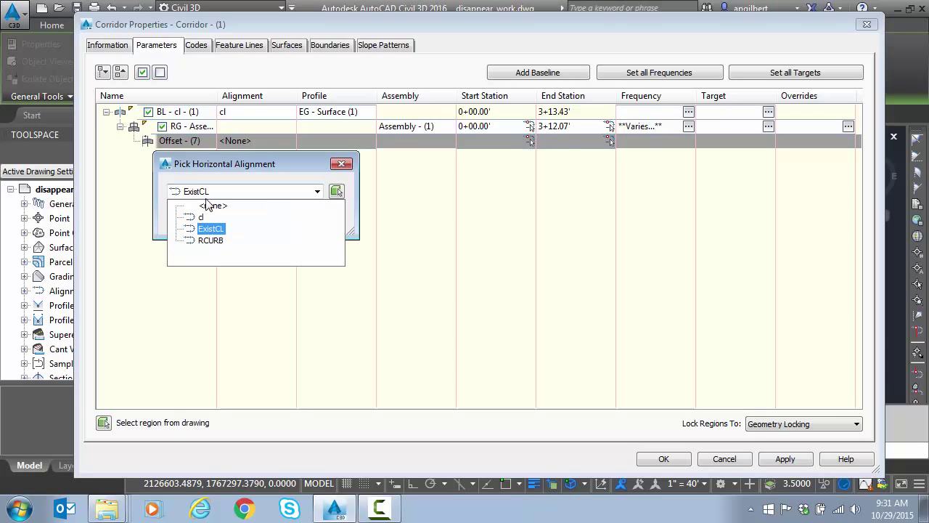
click(208, 240)
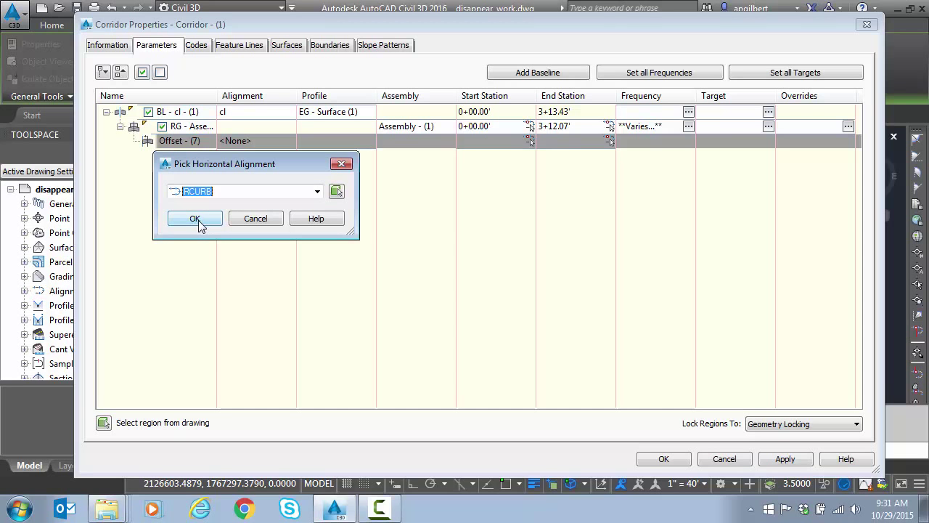
click(195, 219)
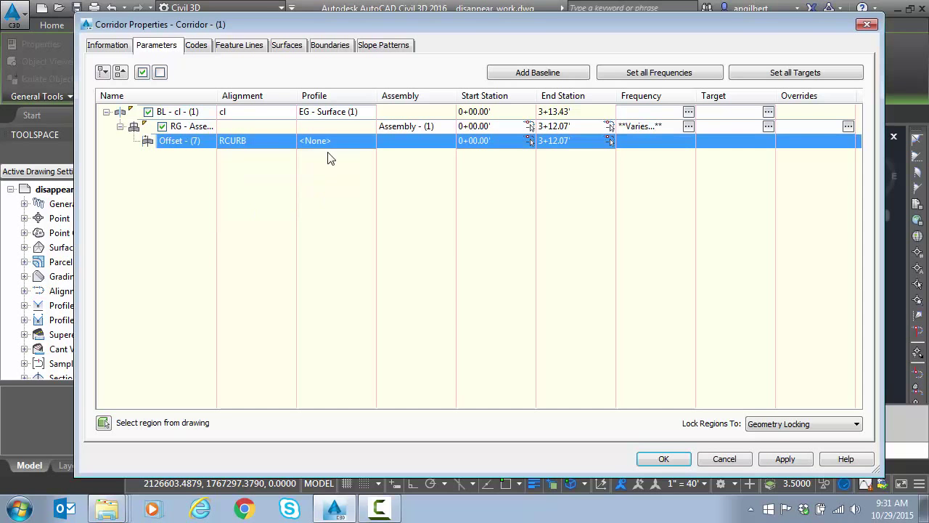
Accept the property changes, rebuild the corridor, and deselect it
click(665, 459)
click(361, 218)
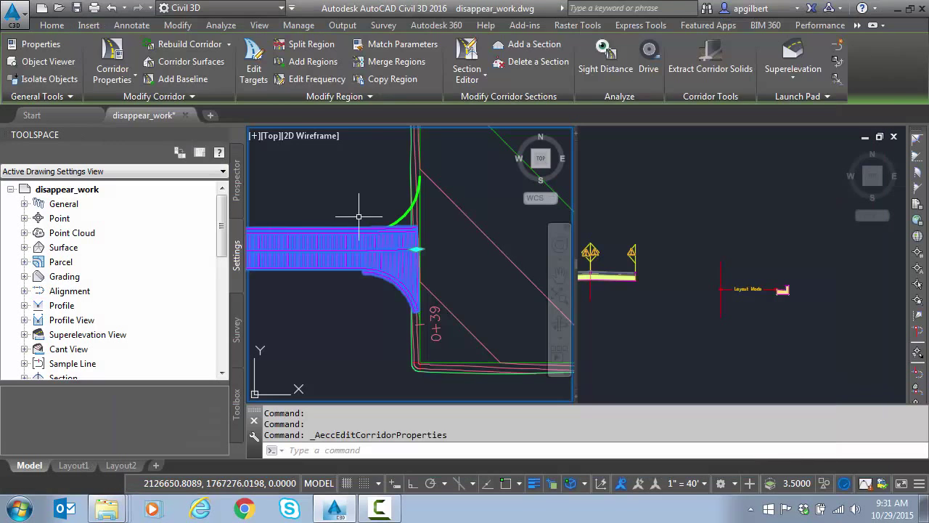
key(Escape)
scroll(386, 290, up, 5)
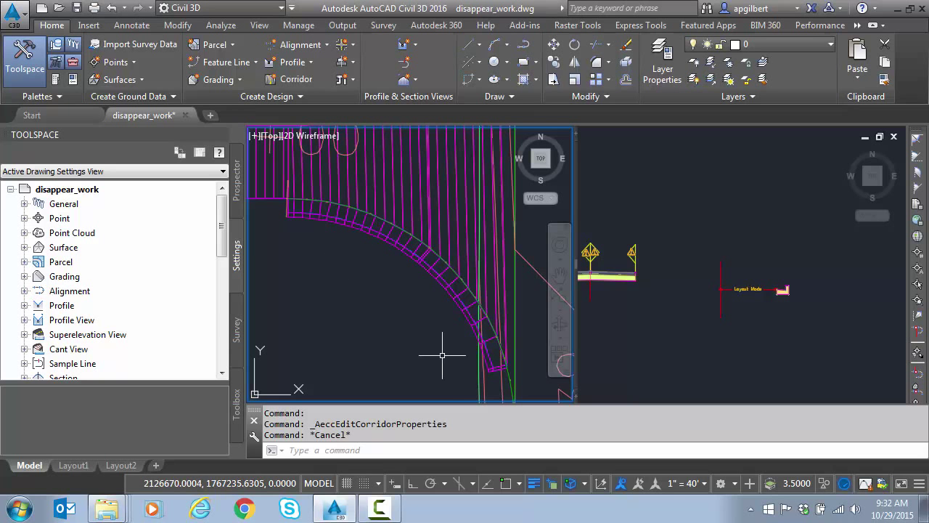
scroll(392, 351, down, 2)
middle_drag(392, 352, 469, 352)
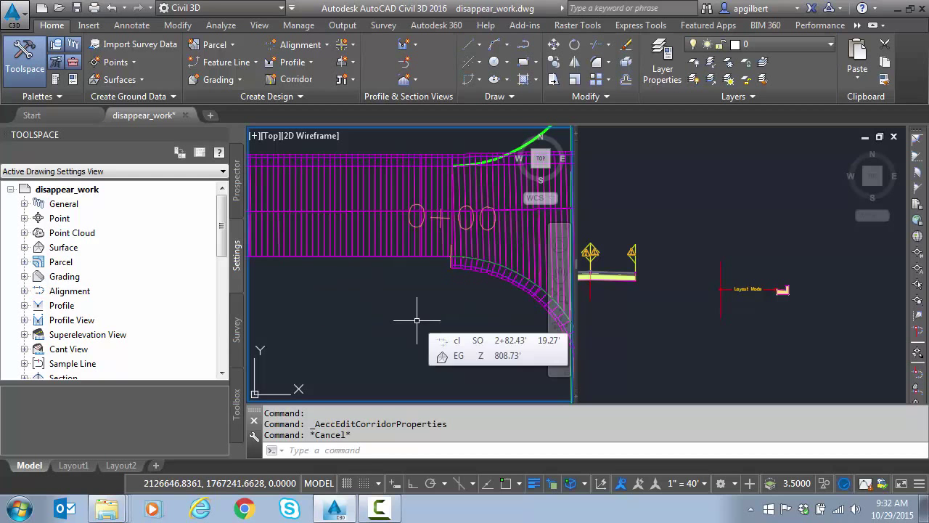
scroll(417, 319, down, 2)
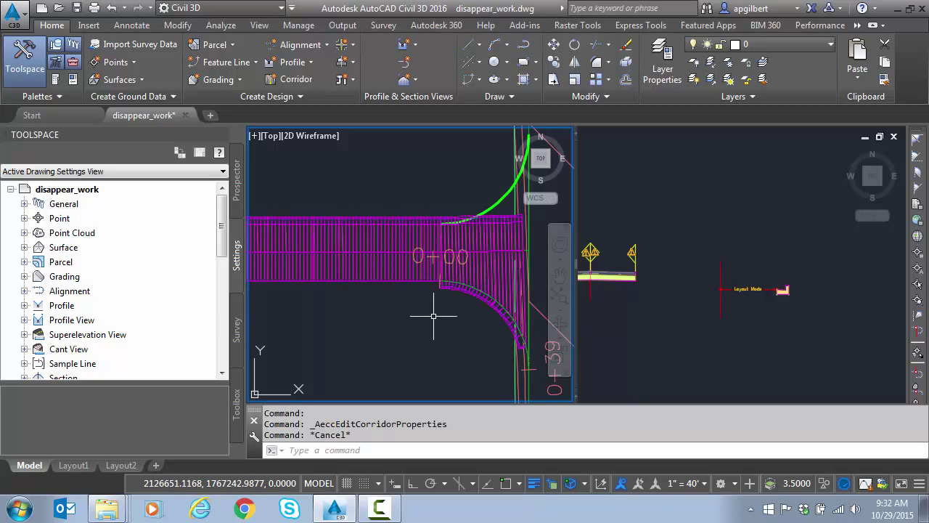
middle_drag(433, 316, 397, 329)
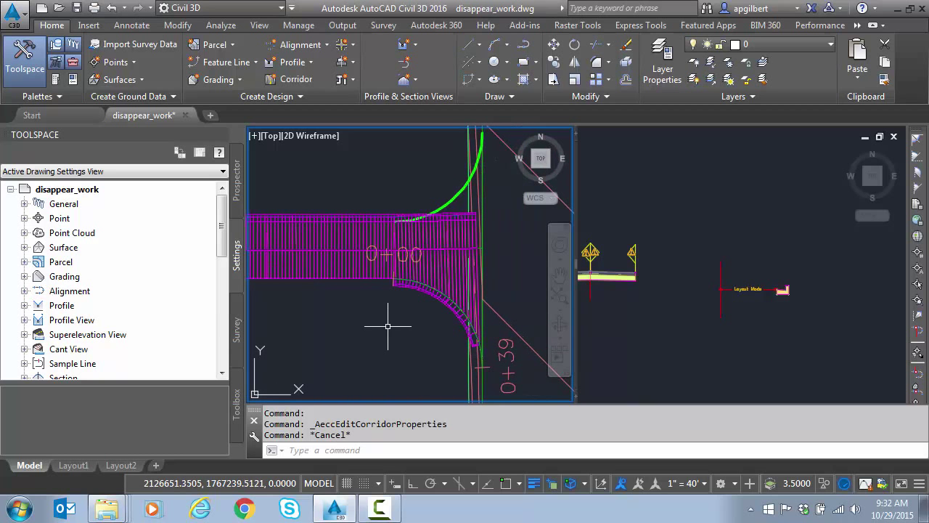
click(662, 318)
key(Escape)
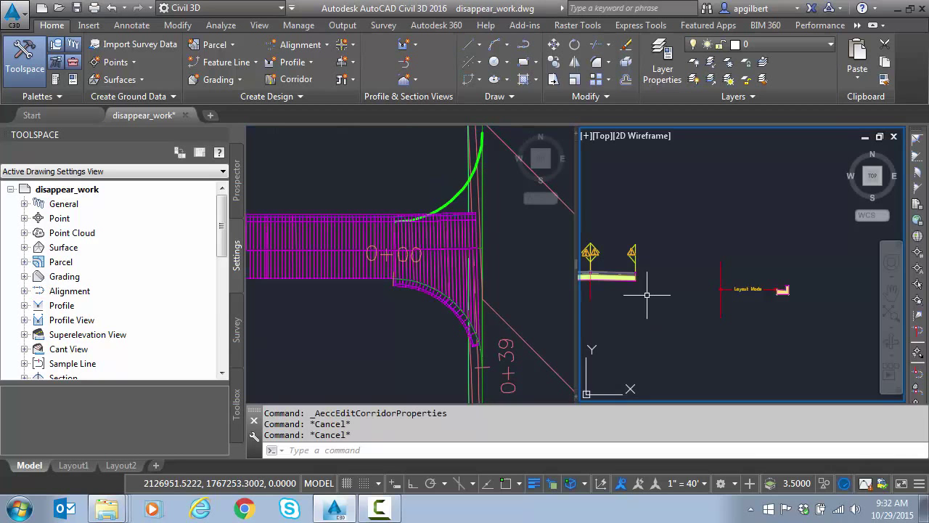
scroll(642, 281, up, 3)
scroll(646, 272, up, 4)
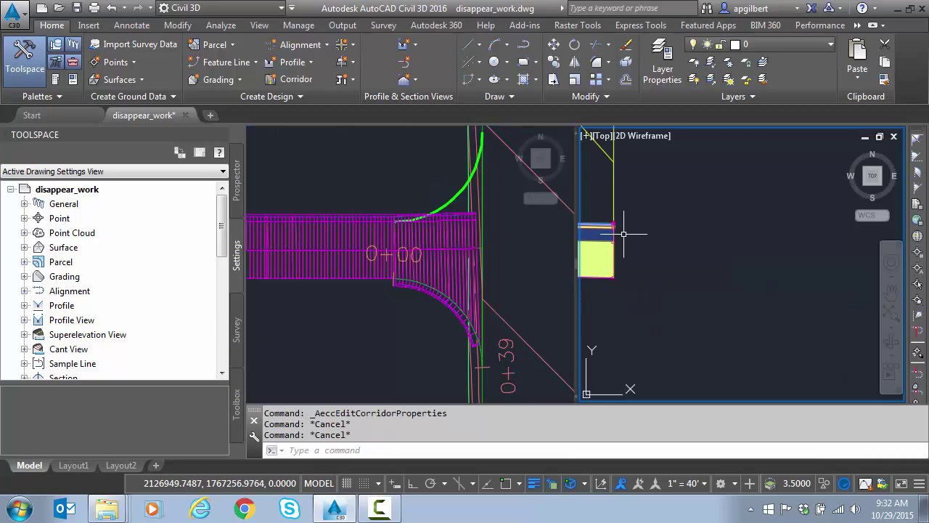
click(656, 234)
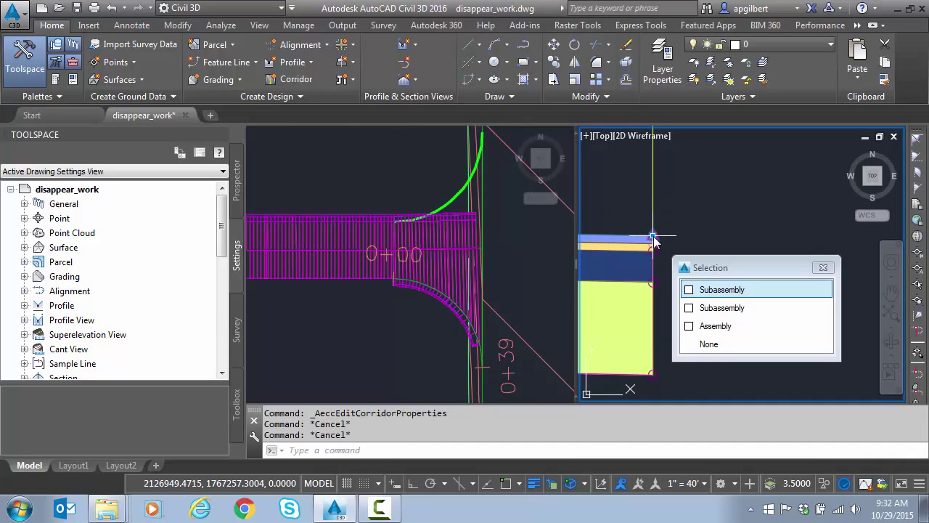
click(715, 290)
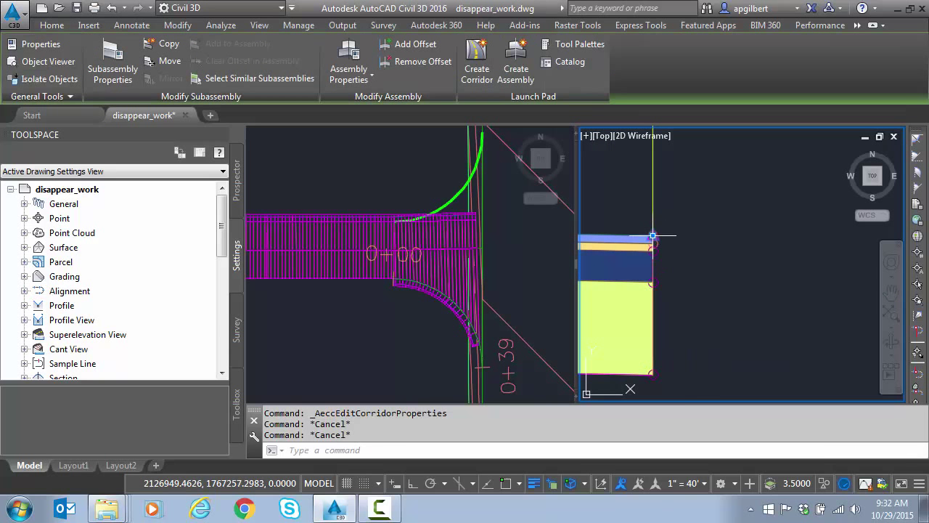
right_click(653, 235)
click(715, 383)
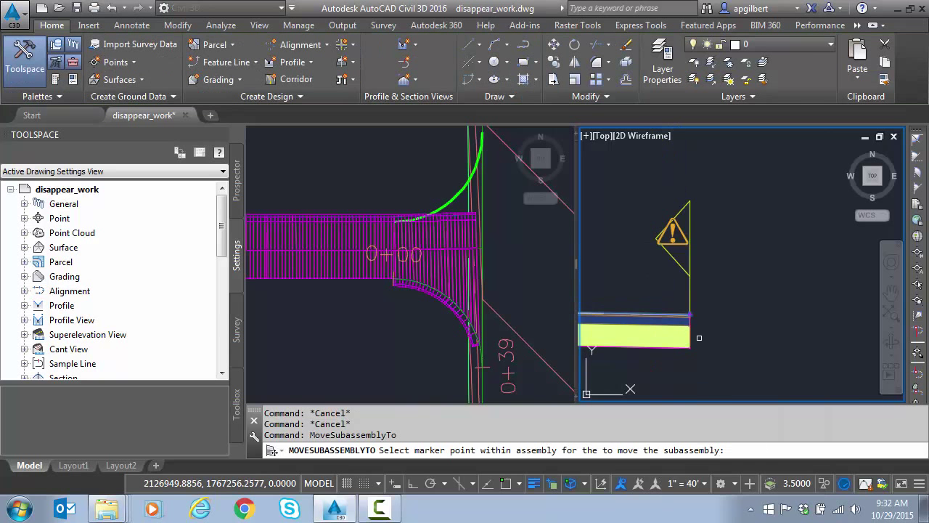
scroll(699, 338, down, 5)
middle_drag(838, 355, 748, 366)
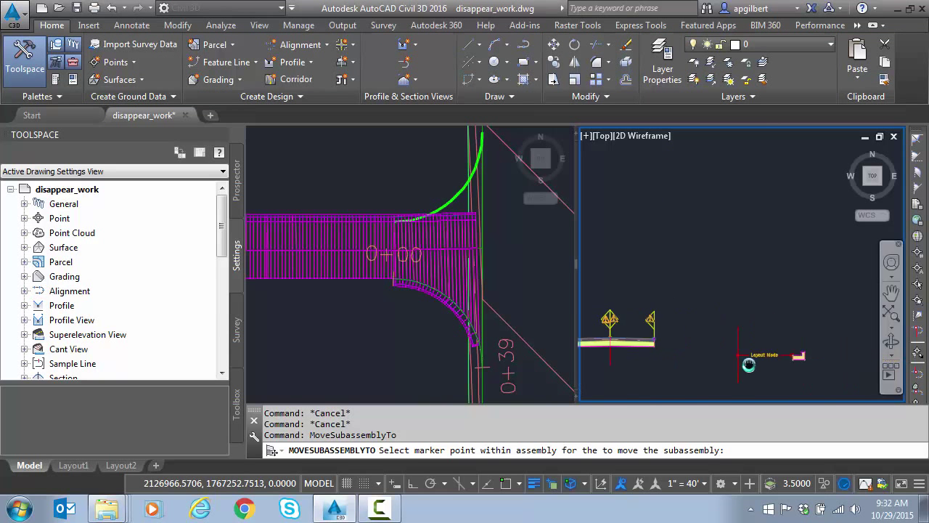
scroll(748, 365, up, 3)
click(682, 347)
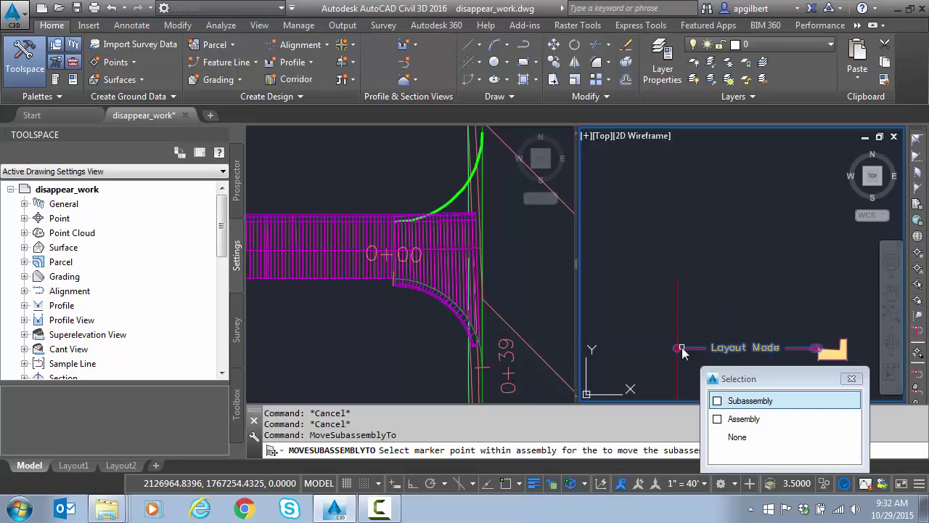
key(Escape)
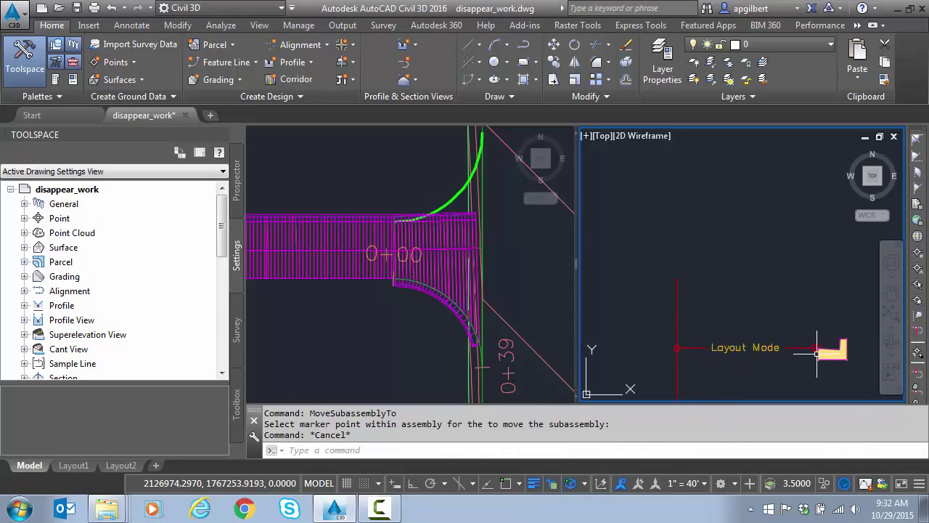
scroll(819, 350, up, 2)
scroll(690, 353, down, 4)
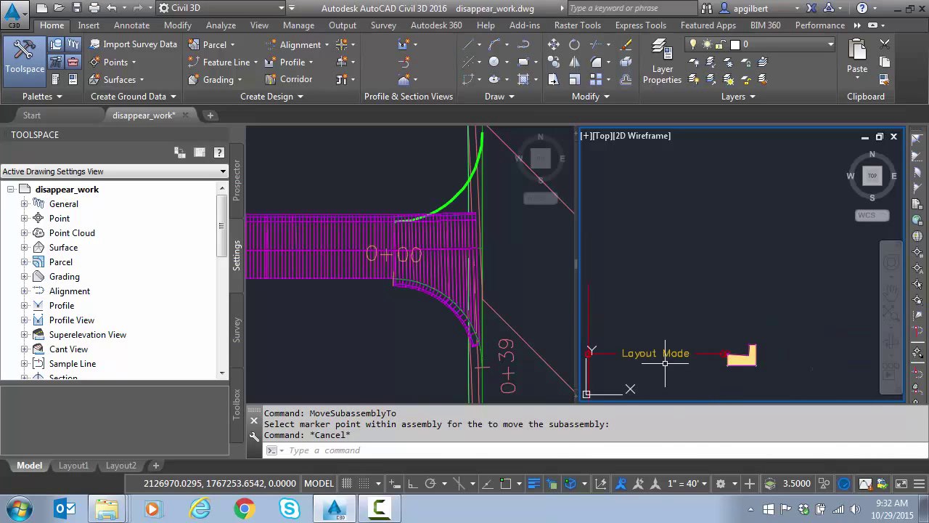
scroll(677, 369, up, 2)
scroll(702, 334, up, 3)
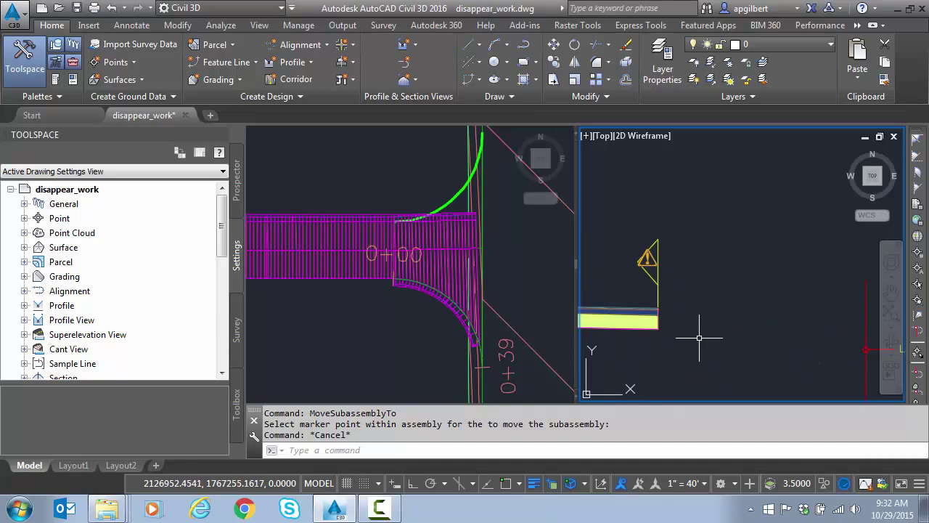
Attach a Target Found ConditionalHorizontalTarget from the Conditional palette to the assembly's right end
click(55, 81)
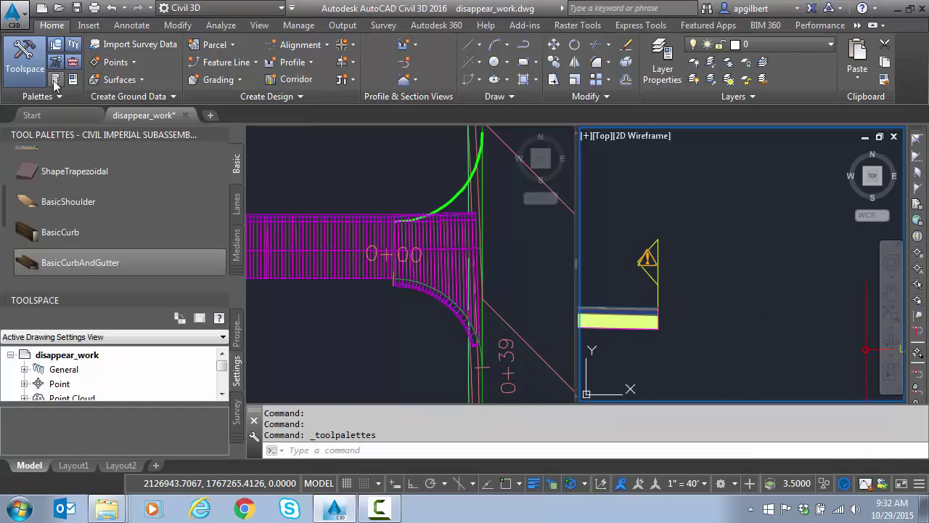
click(233, 267)
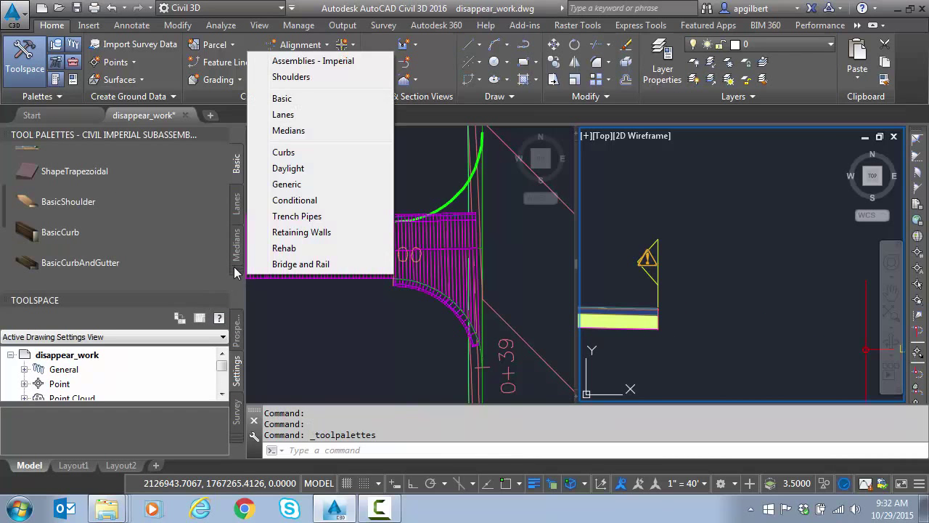
click(298, 202)
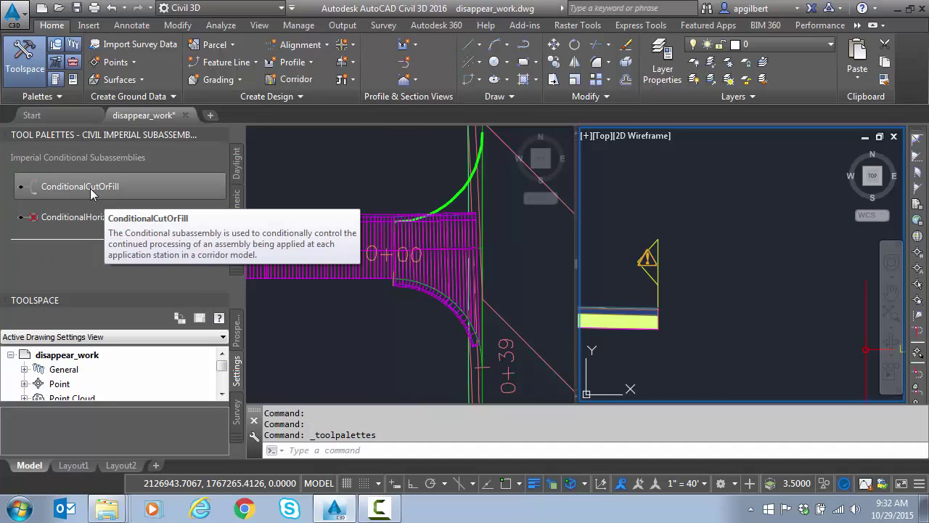
click(68, 219)
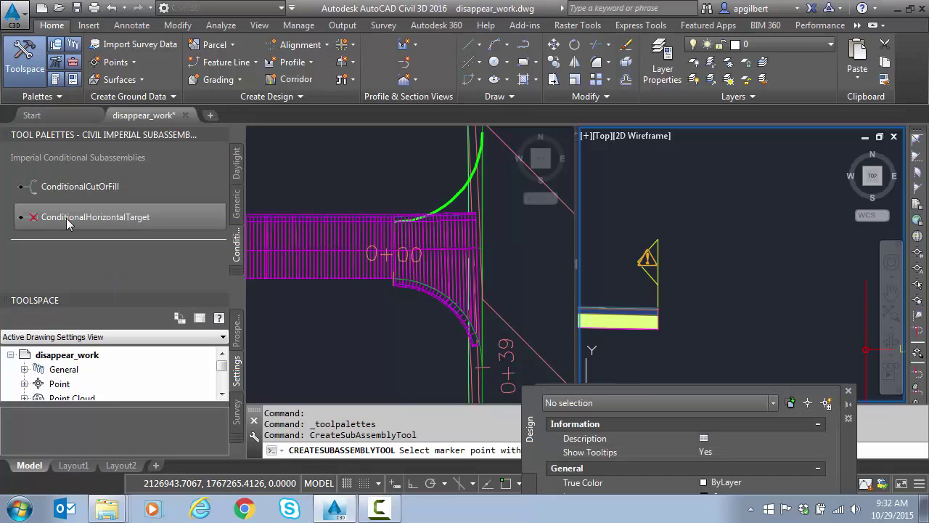
scroll(673, 312, up, 5)
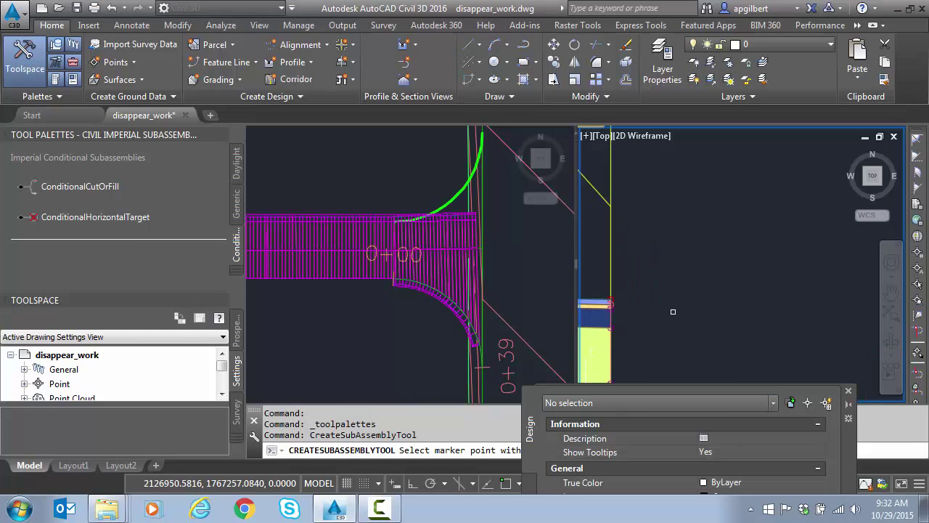
middle_drag(648, 315, 735, 272)
scroll(705, 257, up, 2)
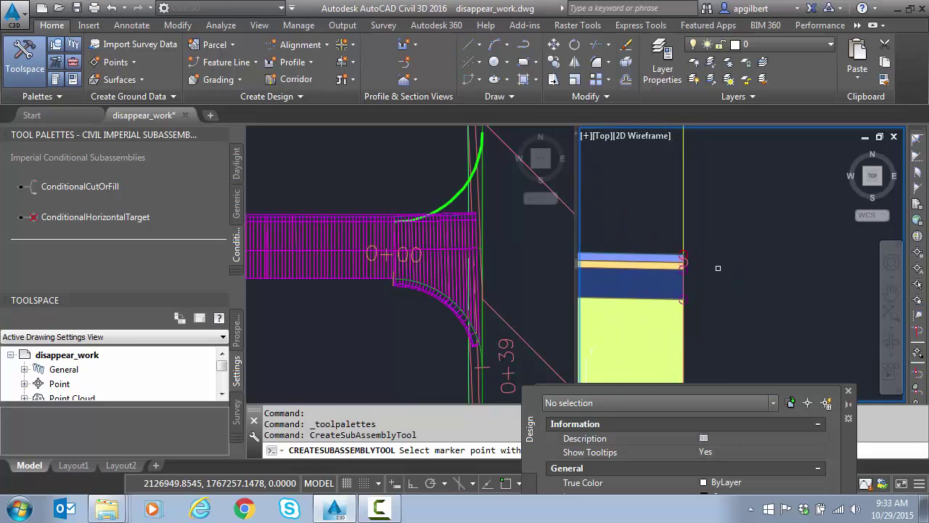
click(686, 254)
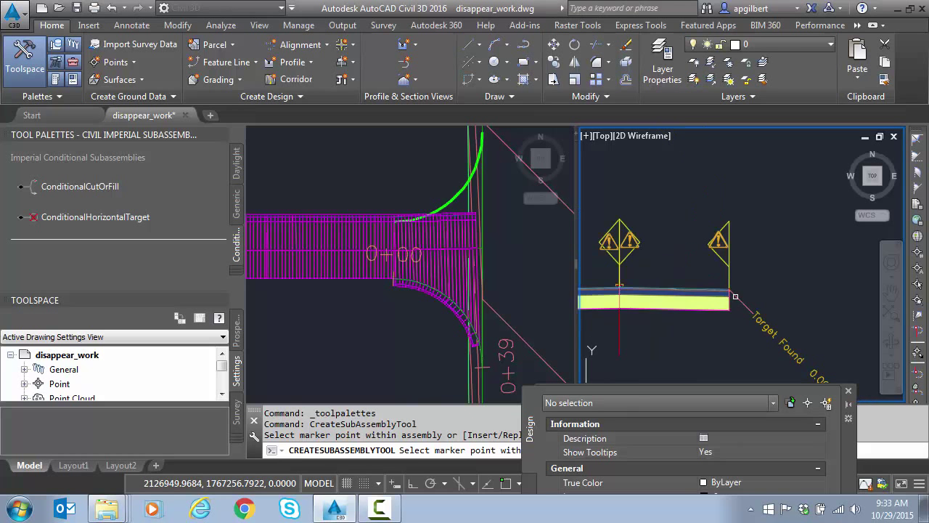
Switch the Type to Target Not Found and attach a second conditional at the same end
click(735, 297)
drag(850, 439, 538, 105)
click(464, 405)
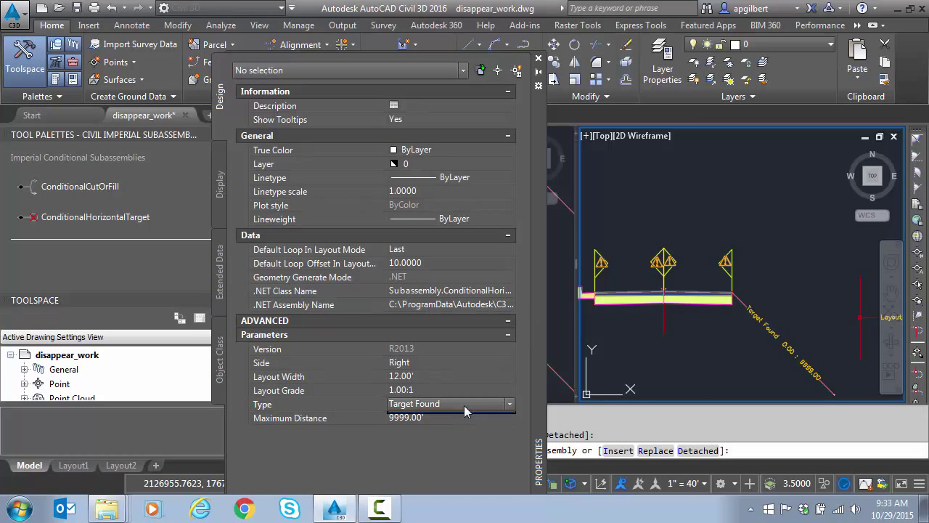
click(464, 405)
click(451, 416)
scroll(730, 300, up, 5)
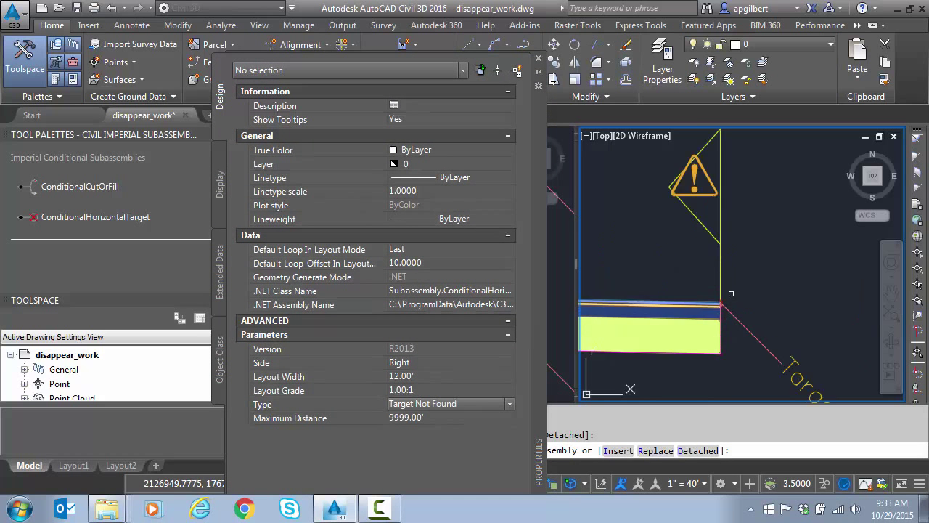
click(699, 302)
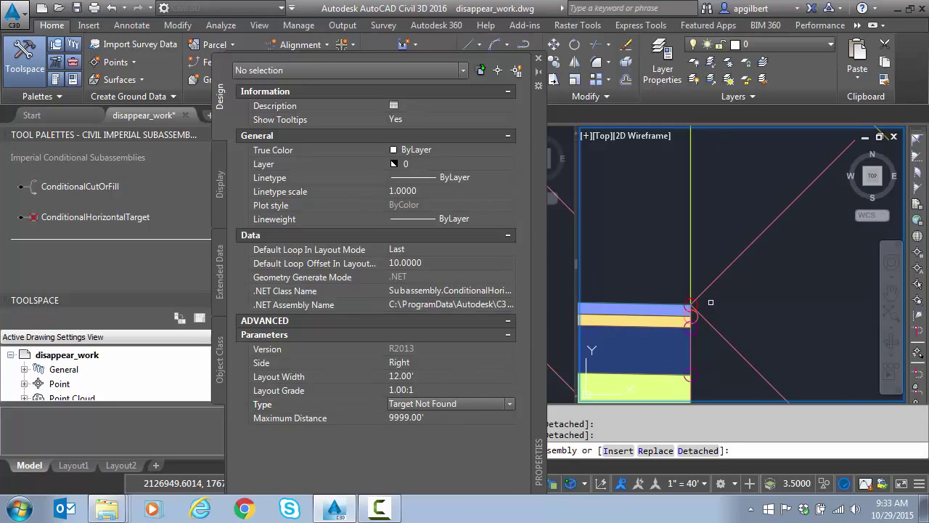
click(538, 59)
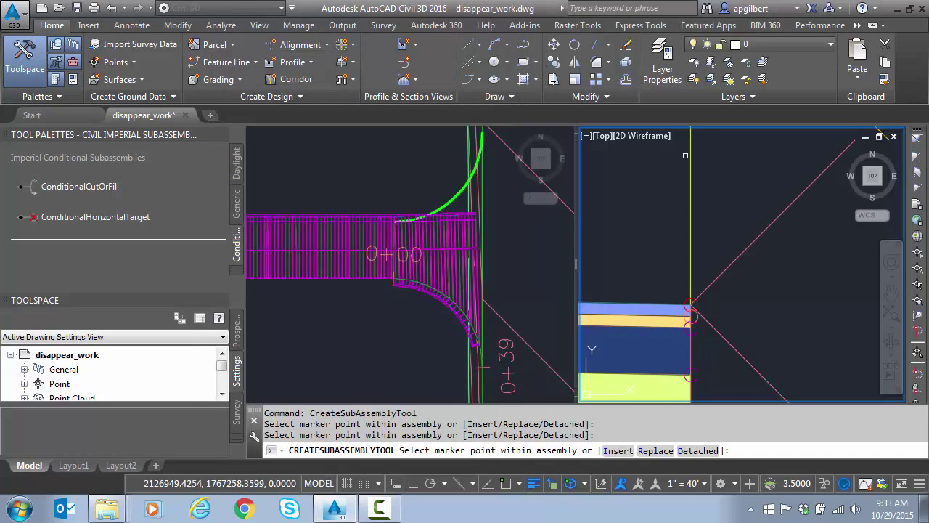
Start moving the offset curb subassembly to another marker, then cancel, leaving it unchanged
key(Escape)
scroll(806, 243, down, 3)
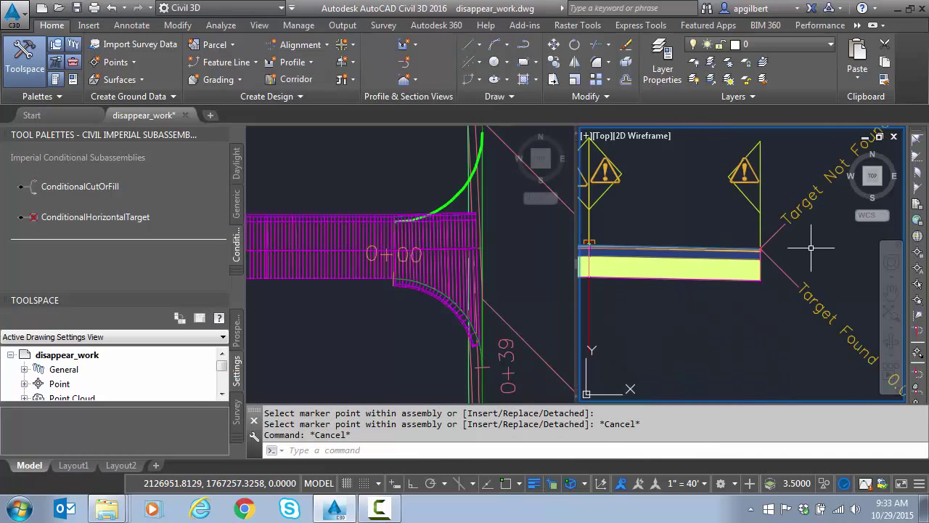
scroll(669, 245, down, 3)
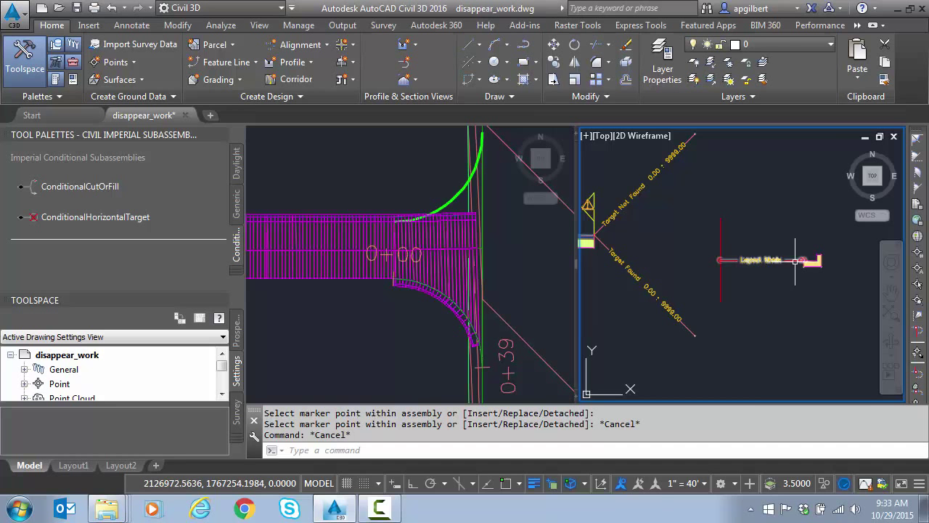
scroll(761, 254, up, 6)
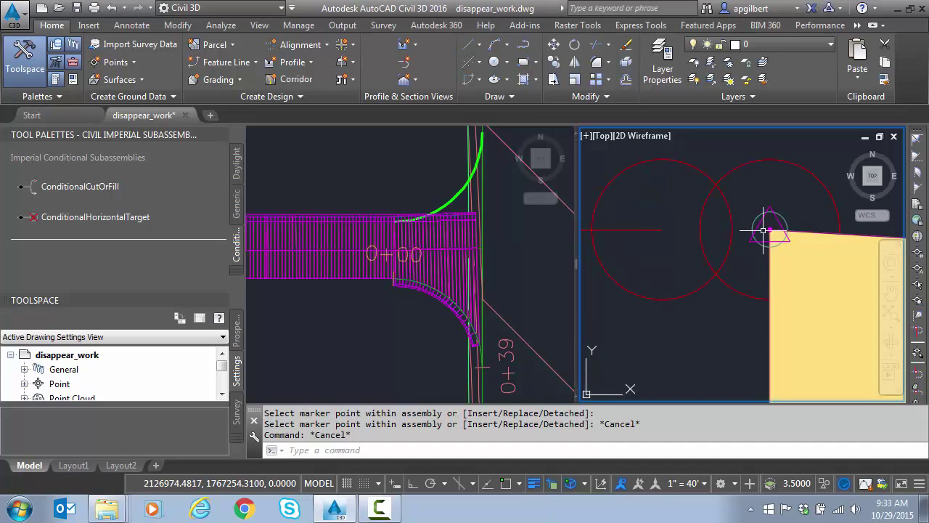
click(770, 231)
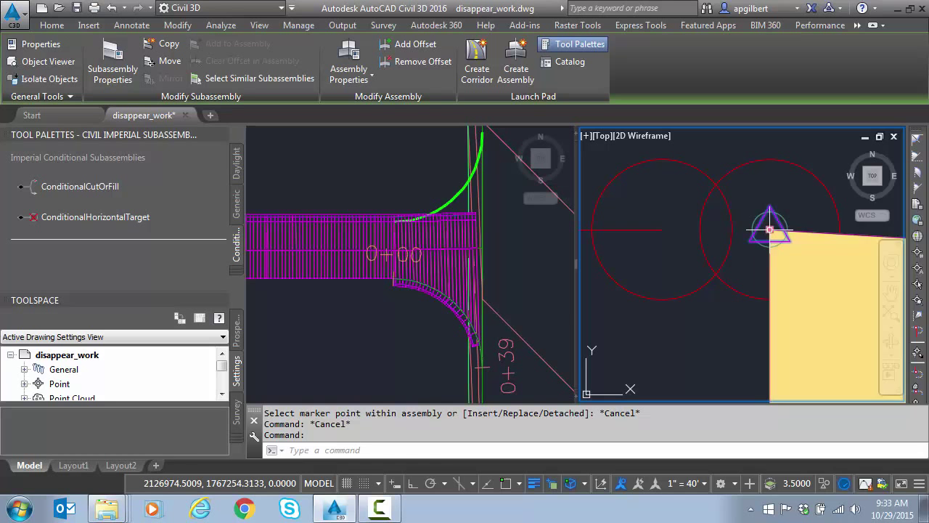
right_click(770, 231)
click(824, 380)
scroll(710, 313, down, 6)
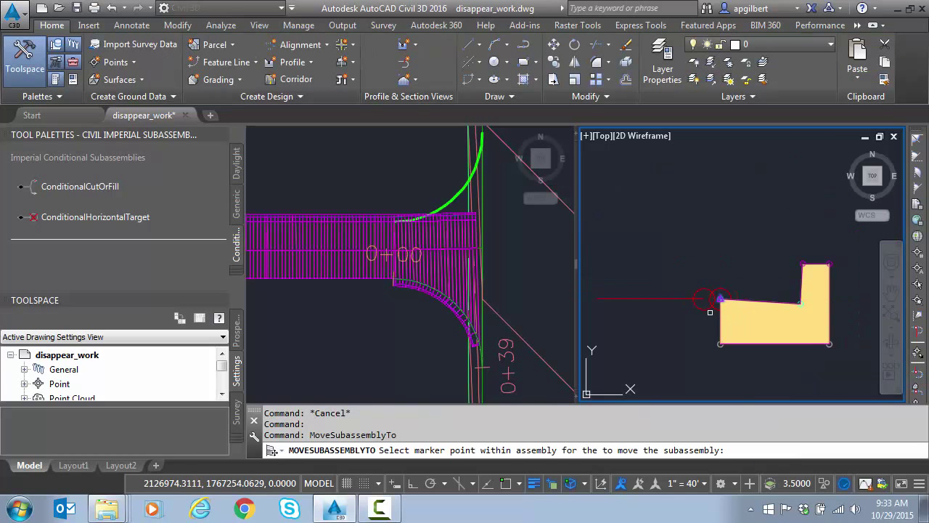
scroll(711, 312, down, 8)
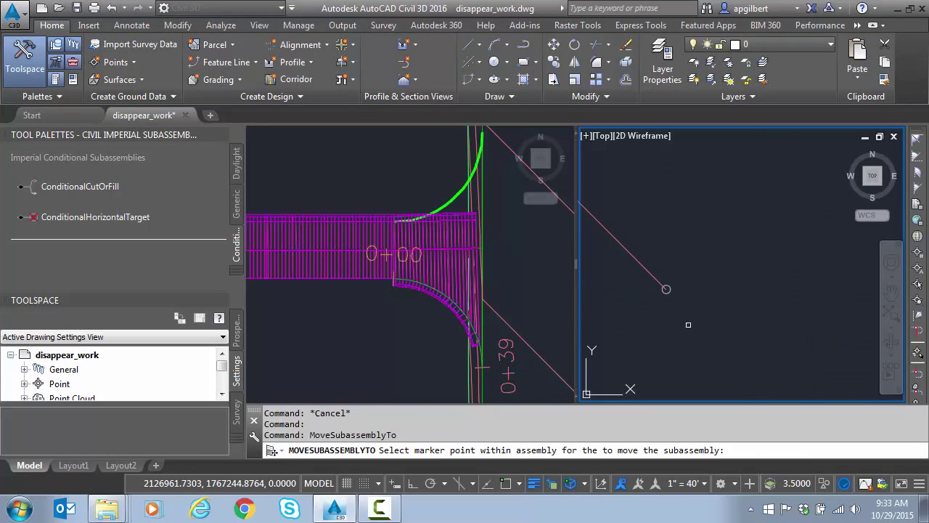
click(668, 283)
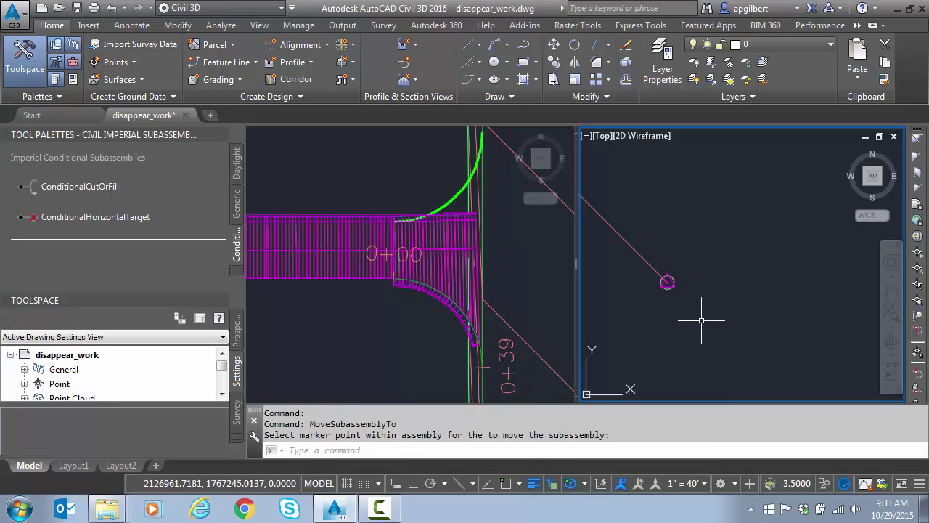
key(Escape)
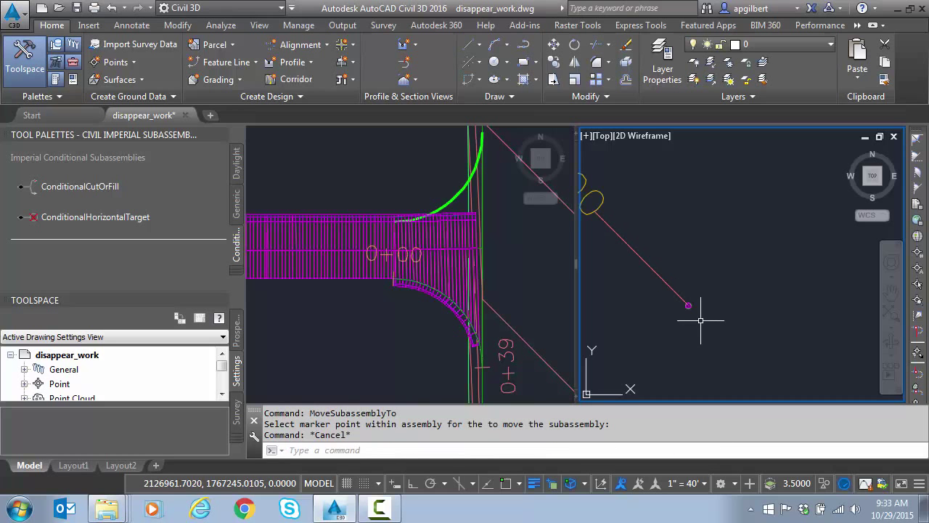
Zoom around the assembly to review its Target Found and Target Not Found ends
scroll(754, 331, down, 2)
scroll(763, 334, down, 2)
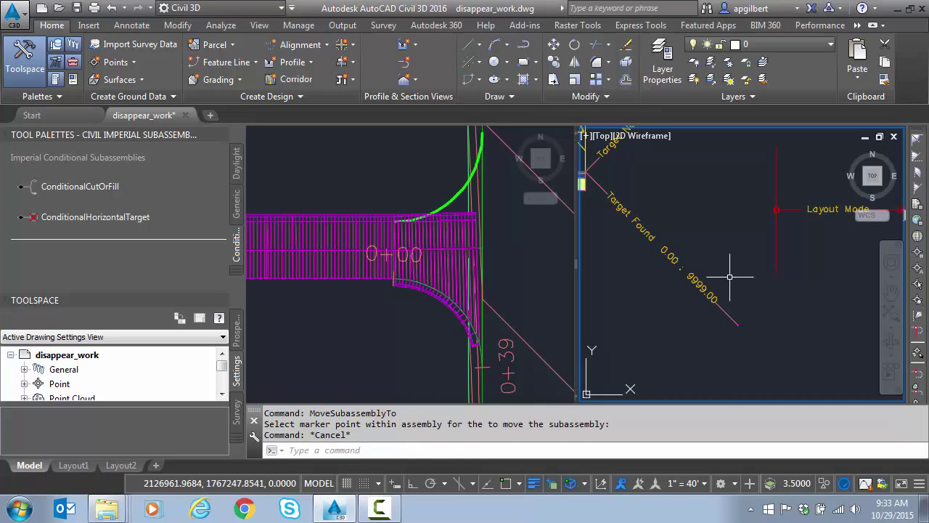
scroll(804, 341, down, 2)
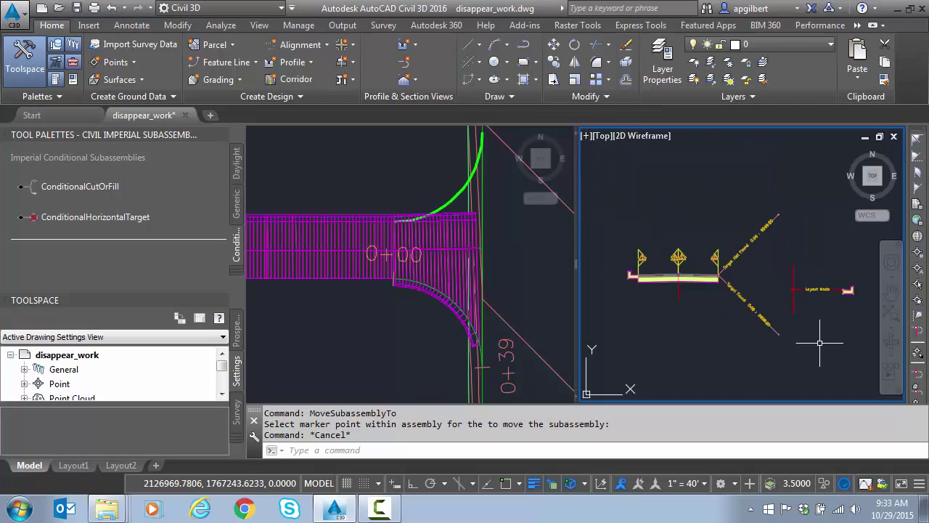
scroll(824, 338, down, 2)
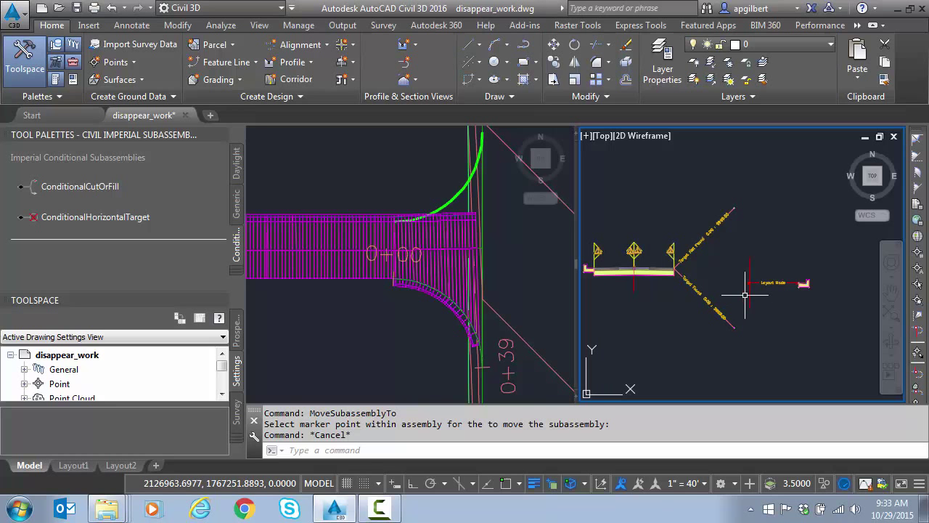
mouse_move(749, 299)
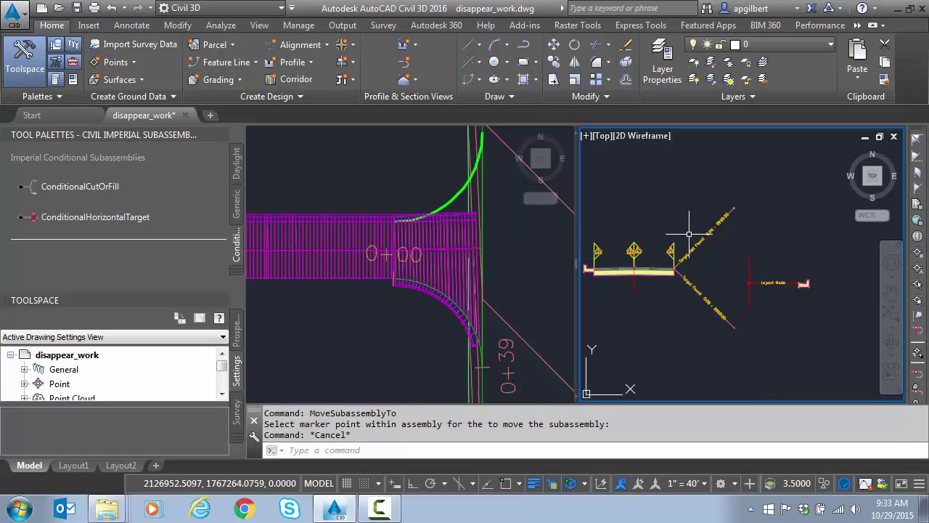
scroll(689, 234, up, 2)
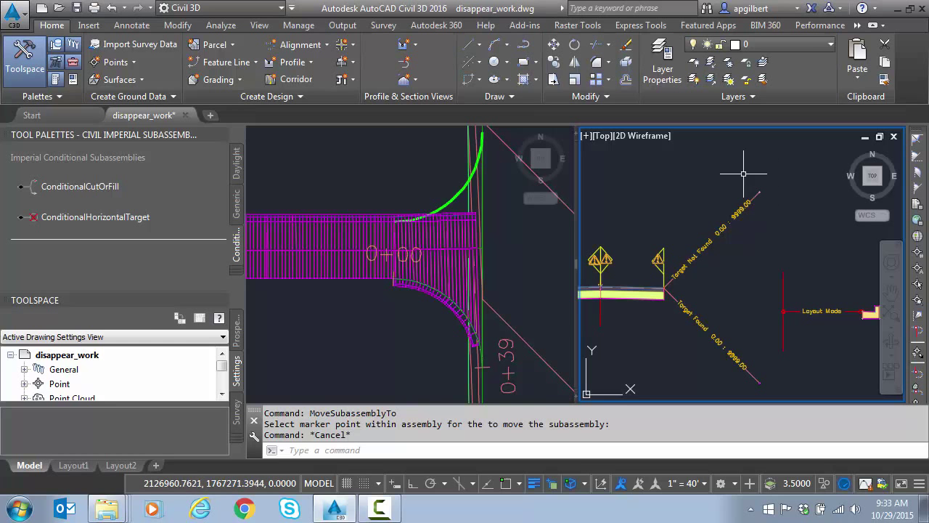
Place a BasicCurbAndGutter from the Basic palette on the offset assembly's right side
click(233, 271)
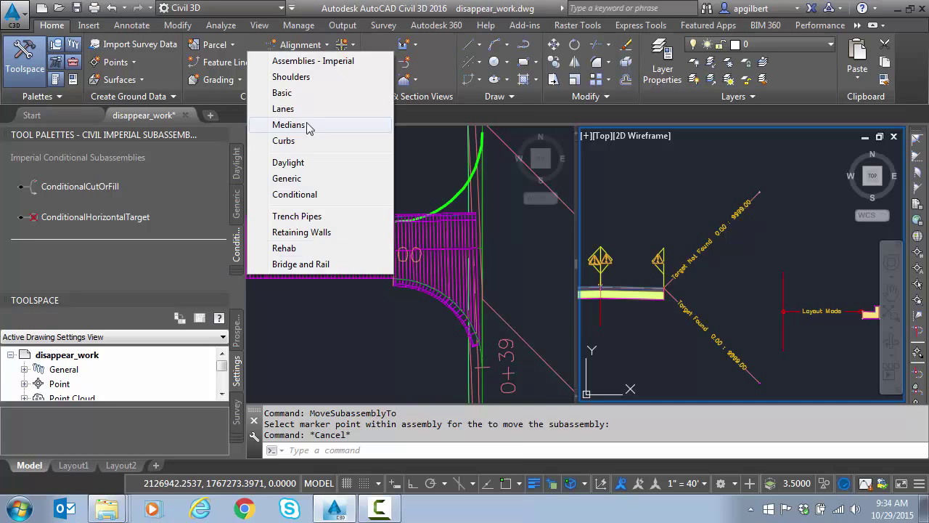
click(283, 93)
click(105, 263)
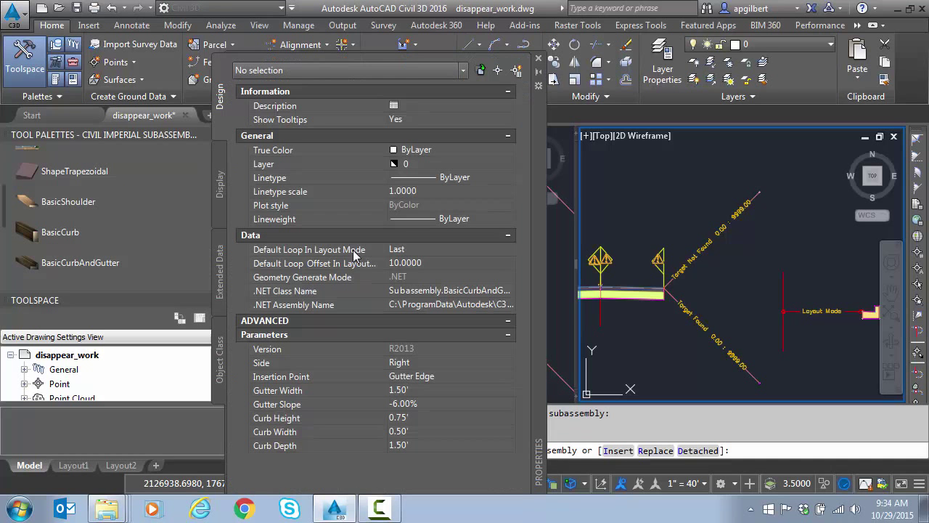
scroll(760, 180, up, 5)
scroll(761, 229, up, 3)
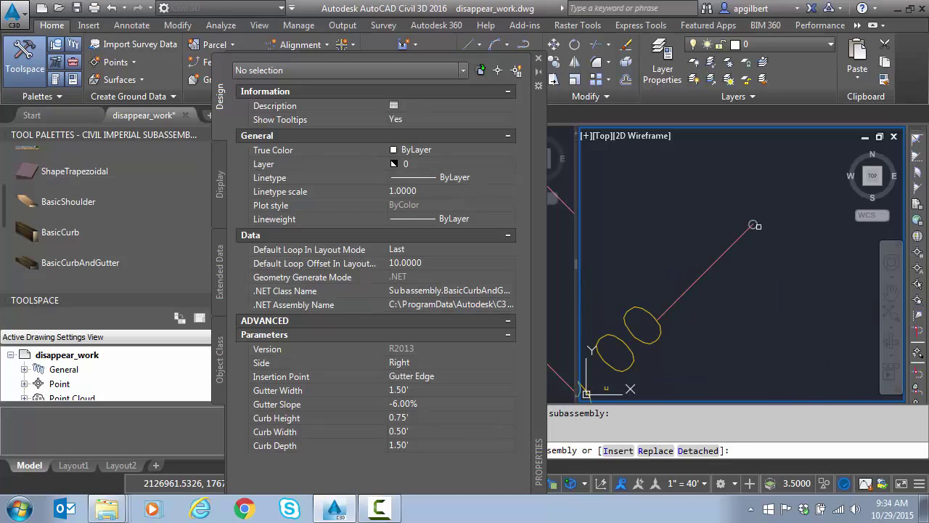
click(753, 225)
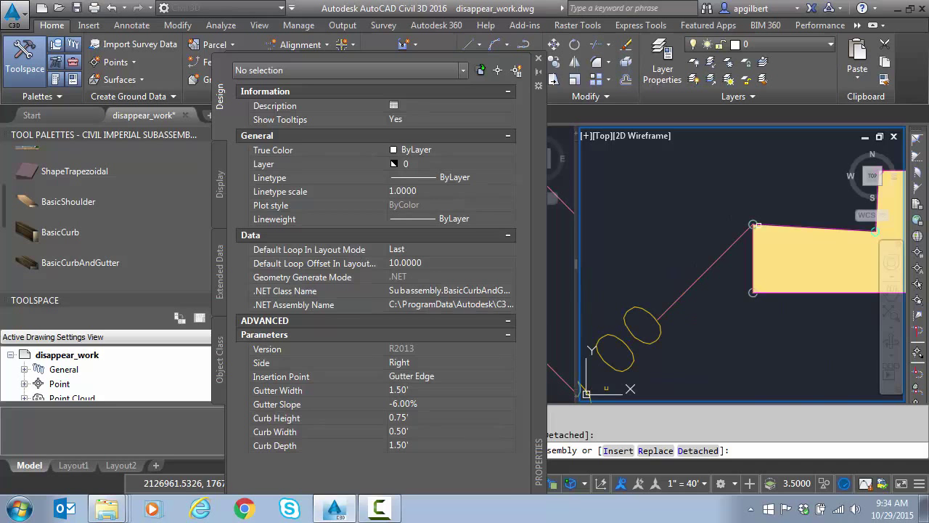
click(538, 59)
scroll(702, 268, down, 5)
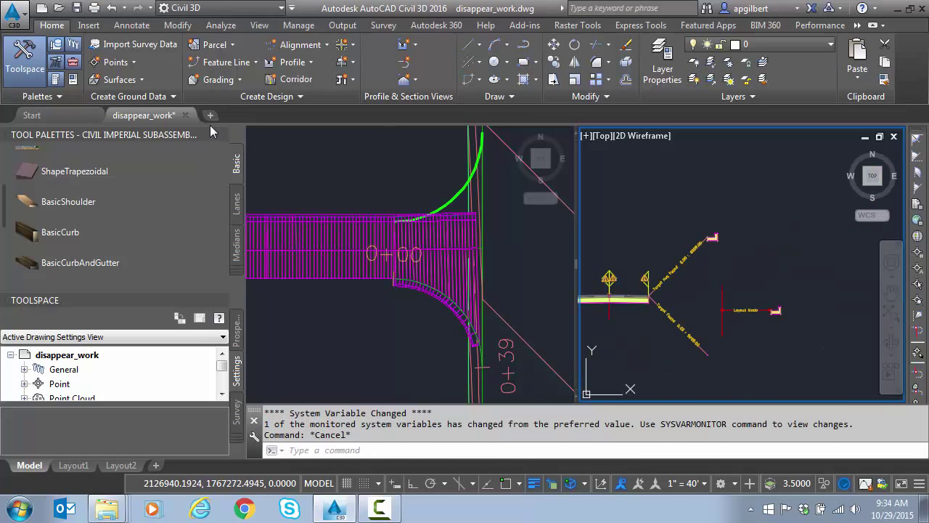
Close the tool palettes, select the corridor, and review its RG and Offset - (7) regions
click(57, 80)
key(Escape)
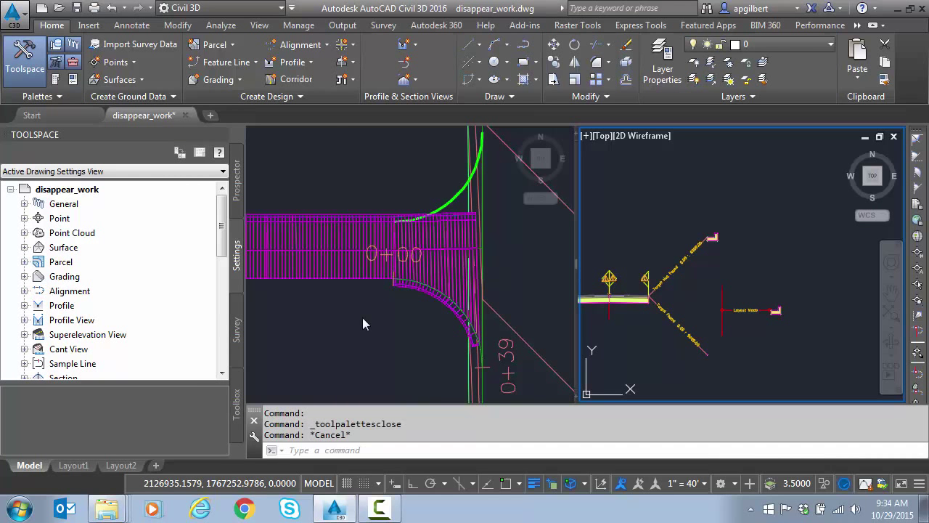
click(324, 270)
click(321, 267)
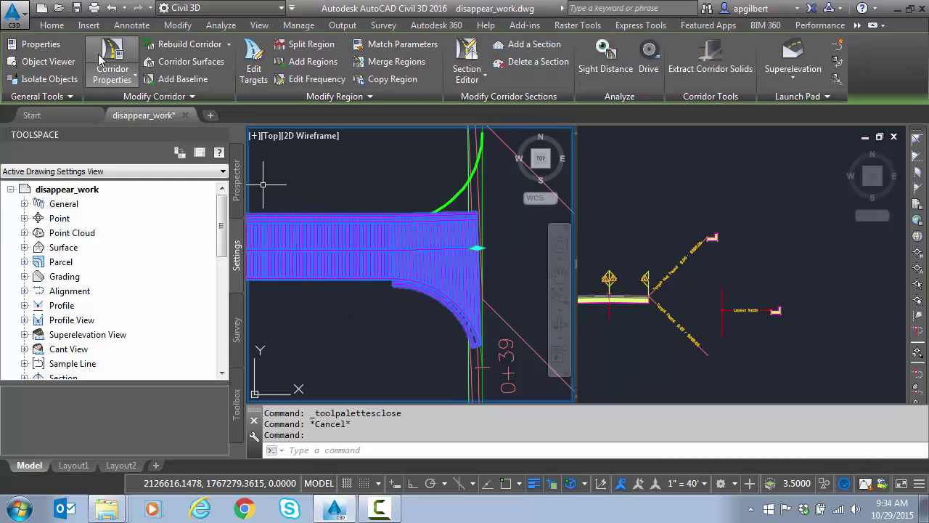
click(102, 59)
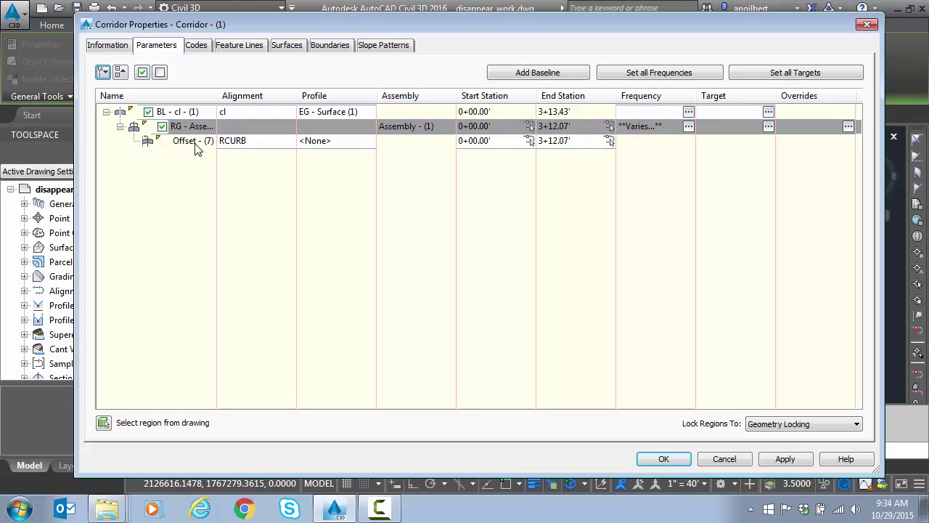
click(194, 142)
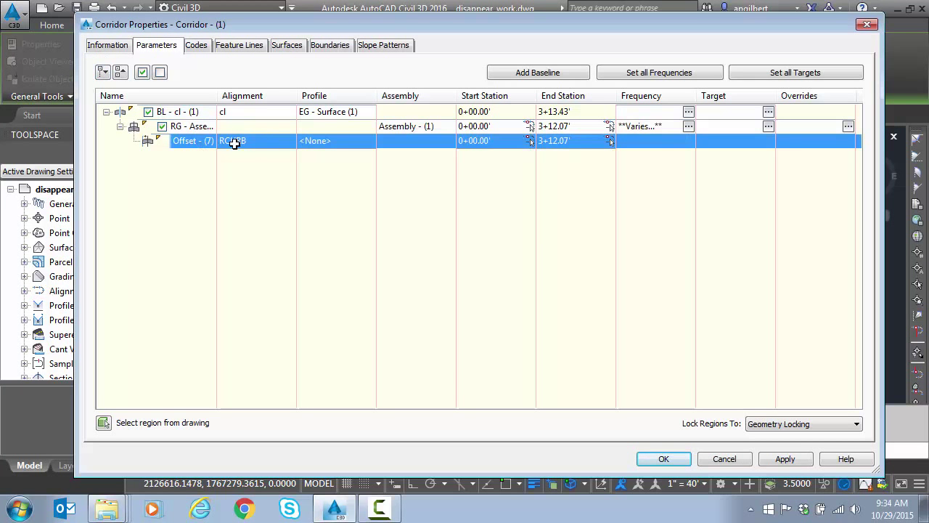
click(186, 129)
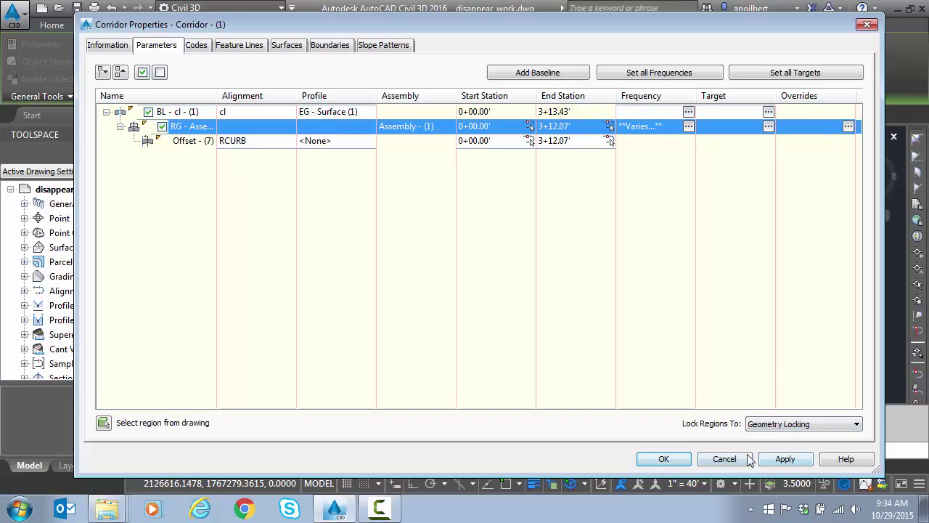
Apply the properties, rebuild the corridor, and close the dialog
click(778, 466)
click(455, 165)
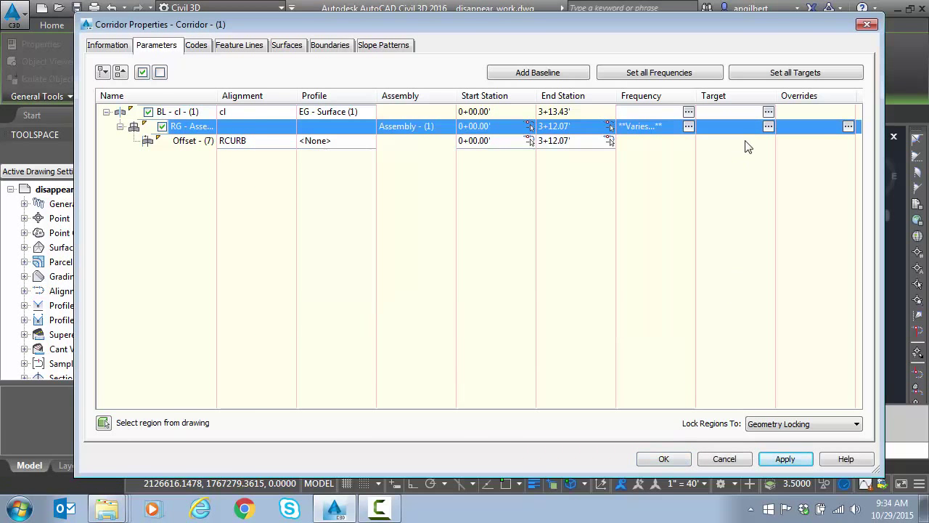
click(664, 459)
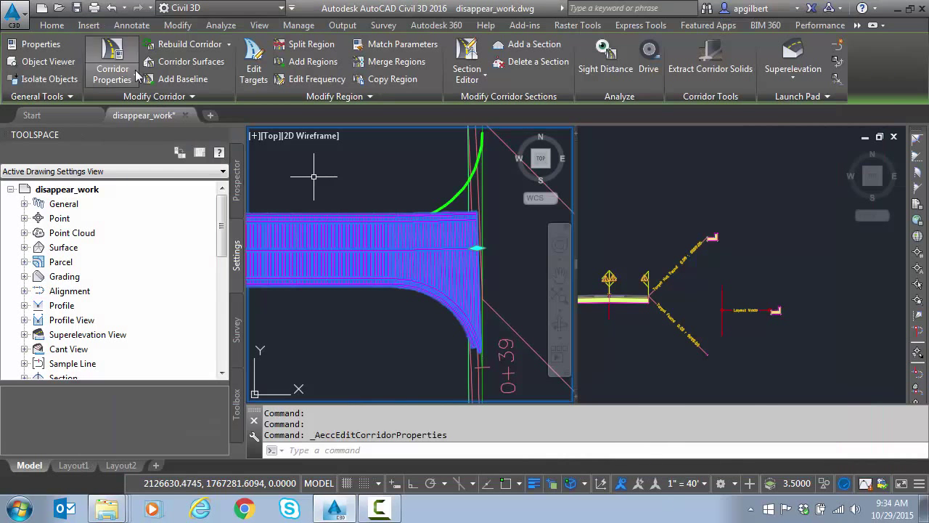
Map the RG region's first Target Offset to the RCURB alignment
click(113, 58)
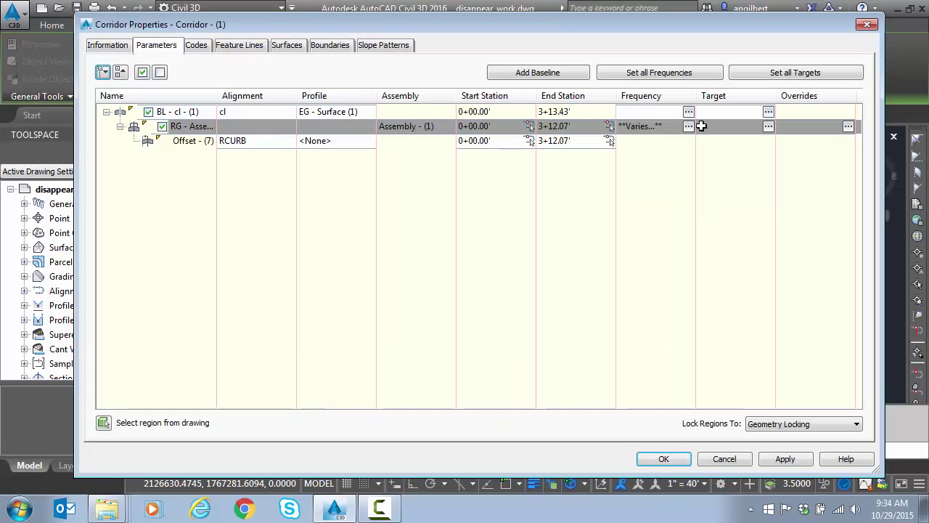
click(769, 128)
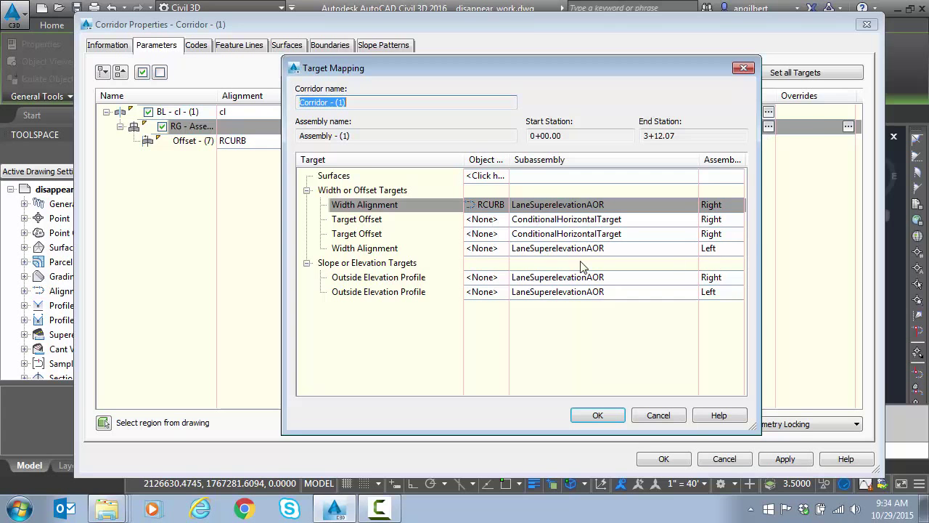
click(500, 222)
click(566, 221)
click(749, 241)
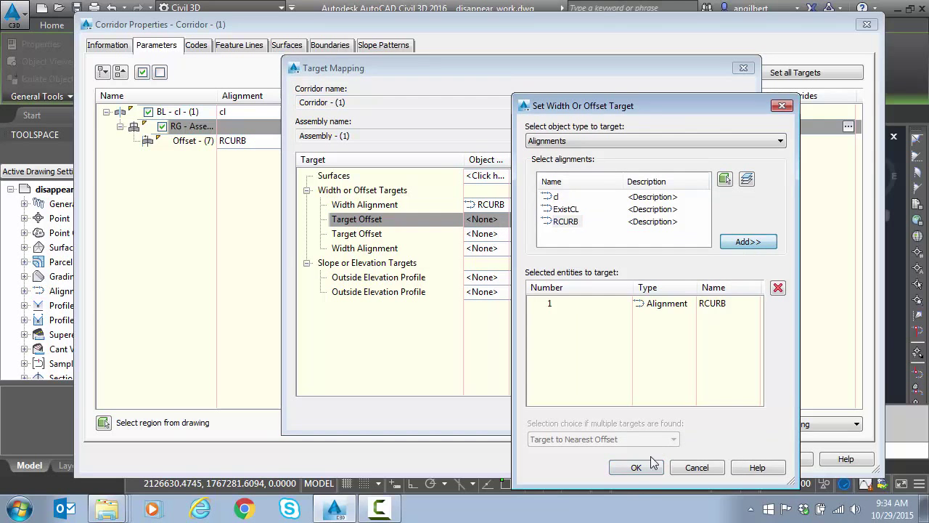
click(636, 467)
Map the second Target Offset to RCURB as well
click(545, 234)
click(485, 234)
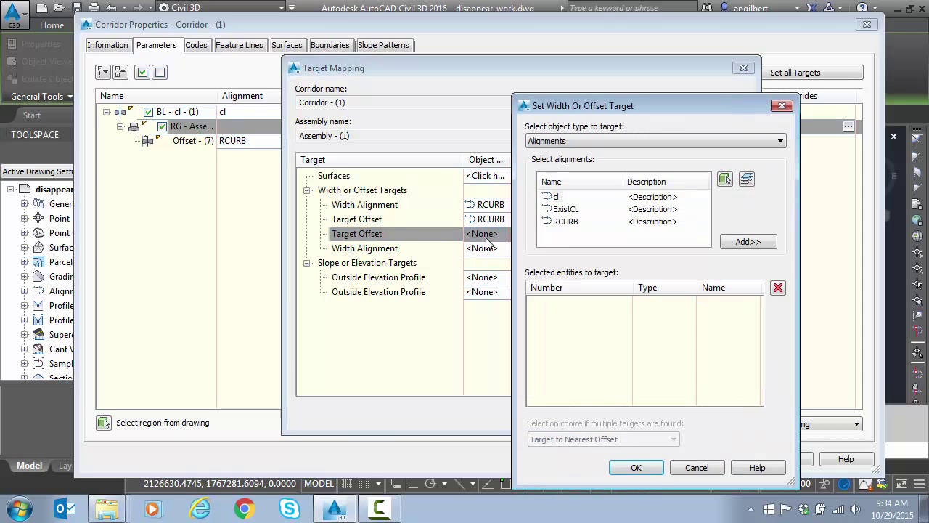
click(566, 223)
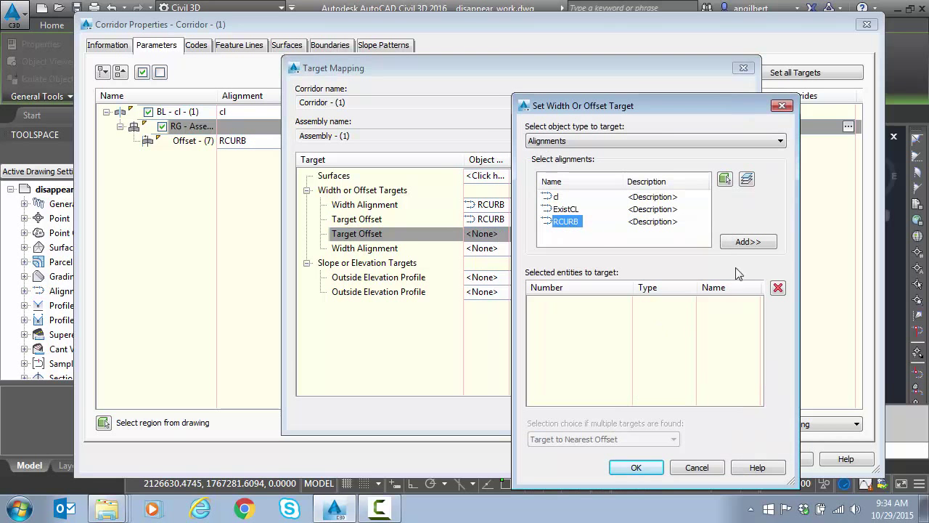
click(748, 241)
click(643, 467)
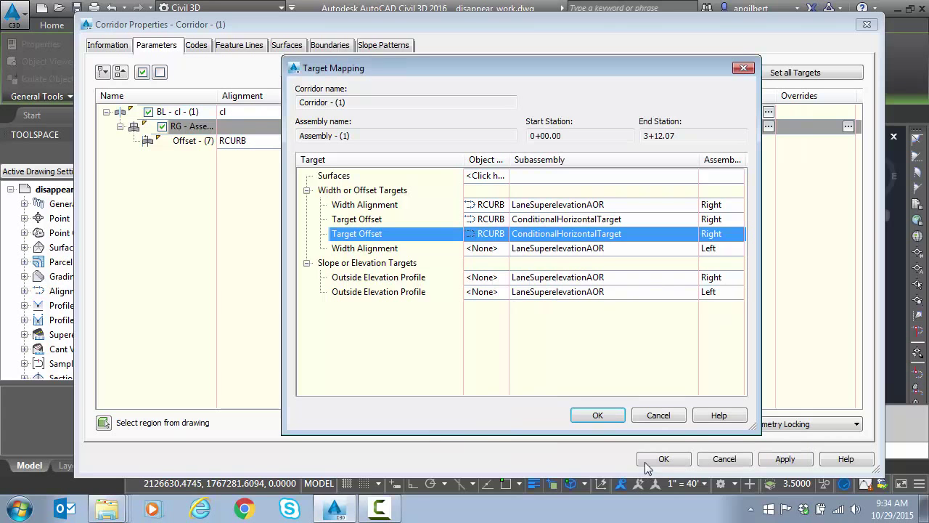
Verify both RCURB assignments, accept the dialogs, and rebuild the corridor
click(546, 222)
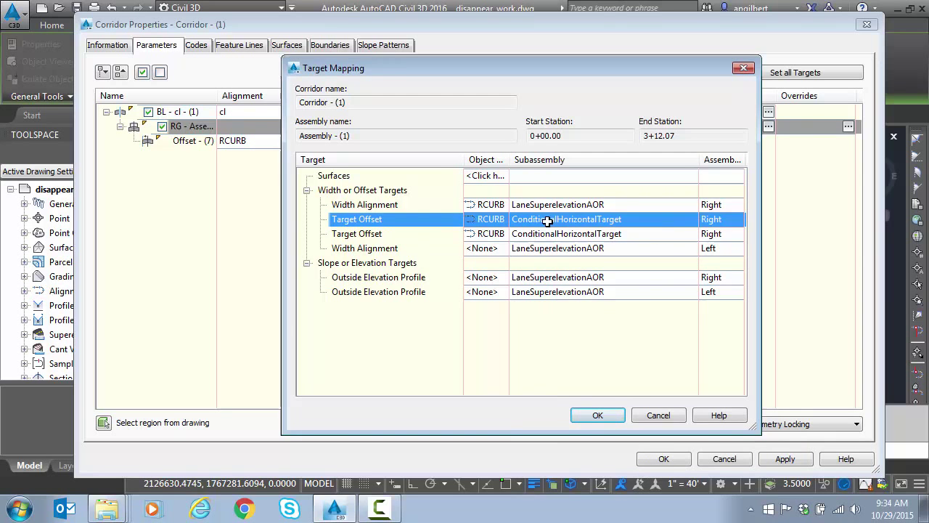
click(600, 236)
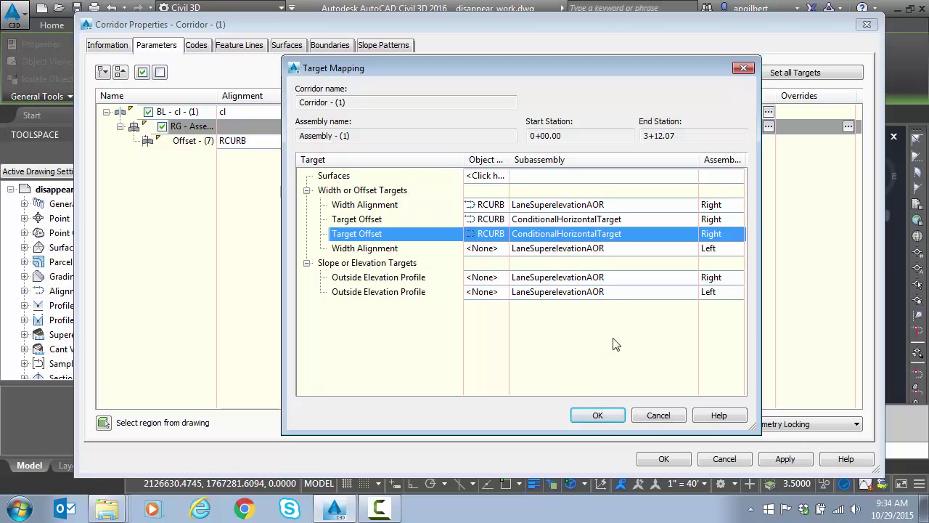
click(596, 417)
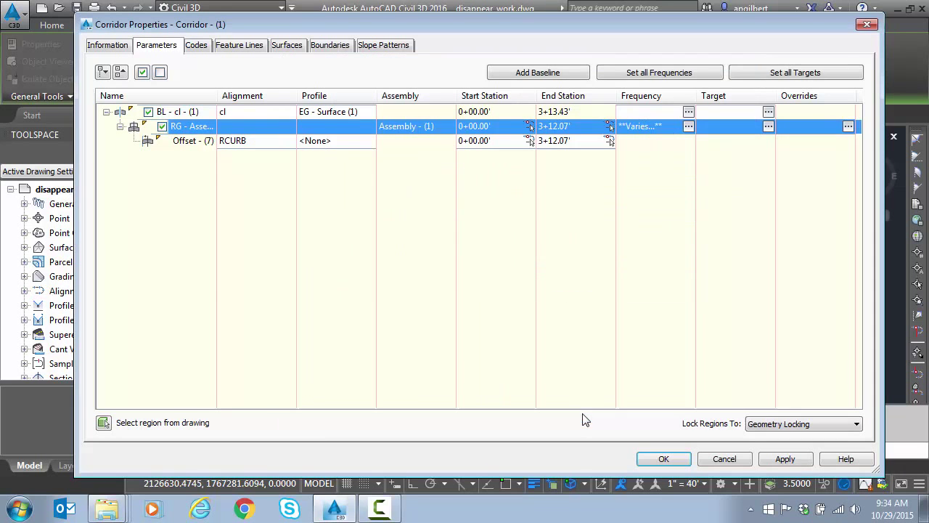
click(648, 462)
click(415, 218)
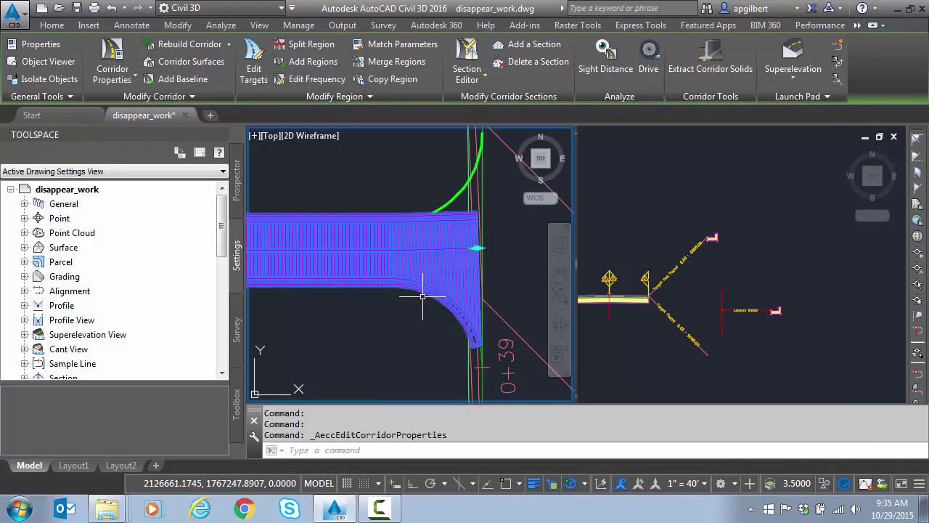
Clear the corridor selection and regenerate the drawing with RE
key(Escape)
key(Escape)
key(Escape)
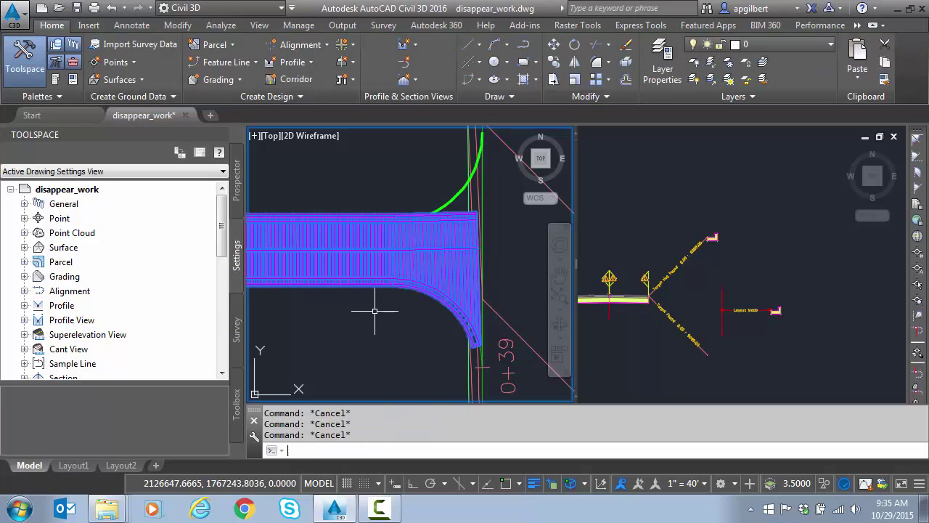
text(re)
key(Return)
Pan and zoom around the curve return to inspect the curb and gutter along RCURB
scroll(373, 300, up, 3)
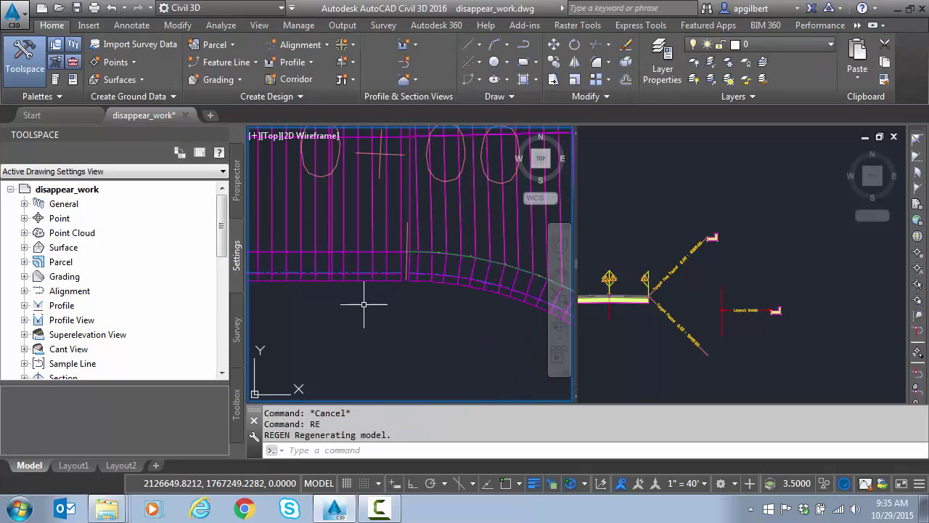
mouse_move(364, 304)
middle_down()
mouse_move(546, 312)
mouse_move(425, 318)
middle_up()
scroll(307, 312, down, 2)
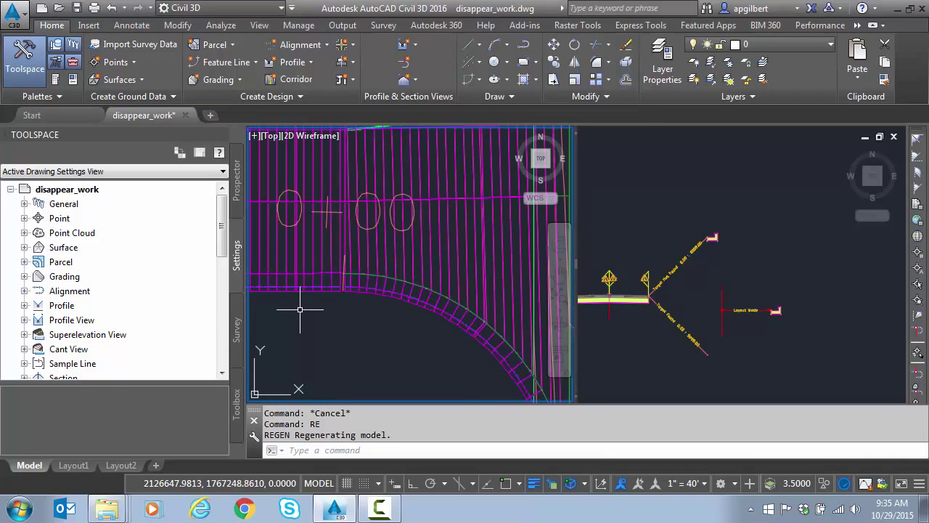
middle_drag(300, 309, 425, 342)
scroll(311, 210, up, 2)
middle_drag(311, 209, 332, 232)
scroll(443, 282, down, 2)
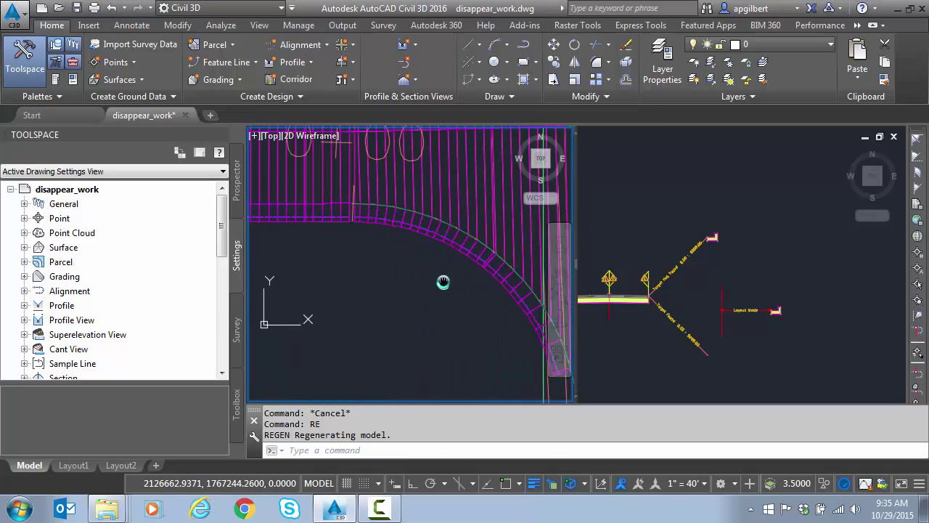
middle_drag(443, 282, 472, 305)
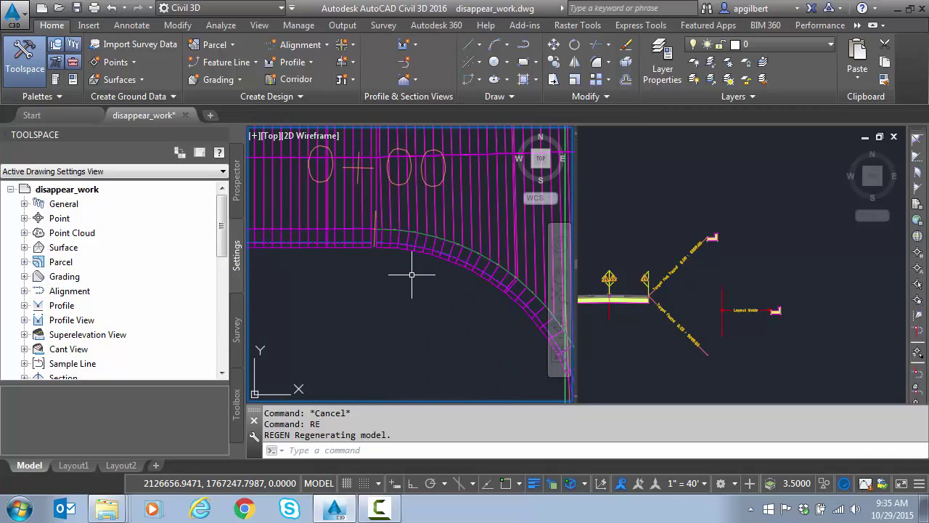
scroll(410, 273, up, 2)
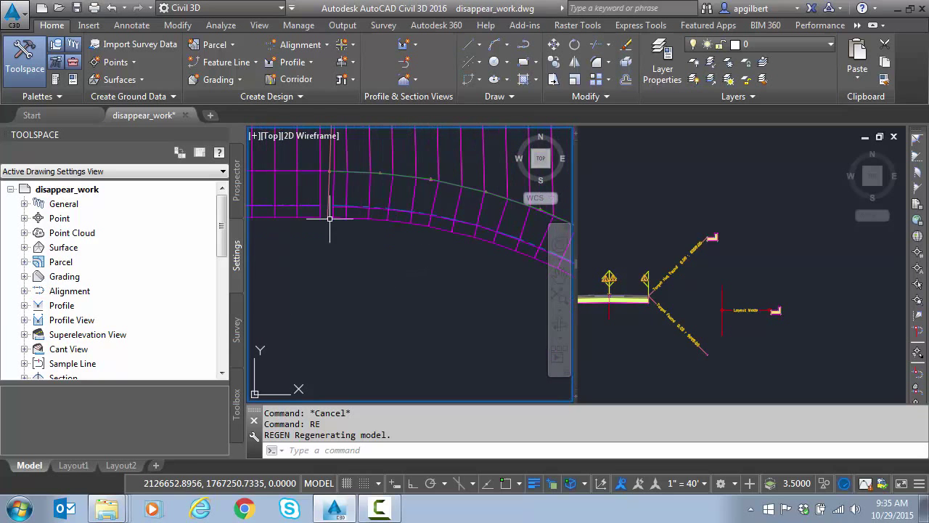
scroll(363, 282, down, 2)
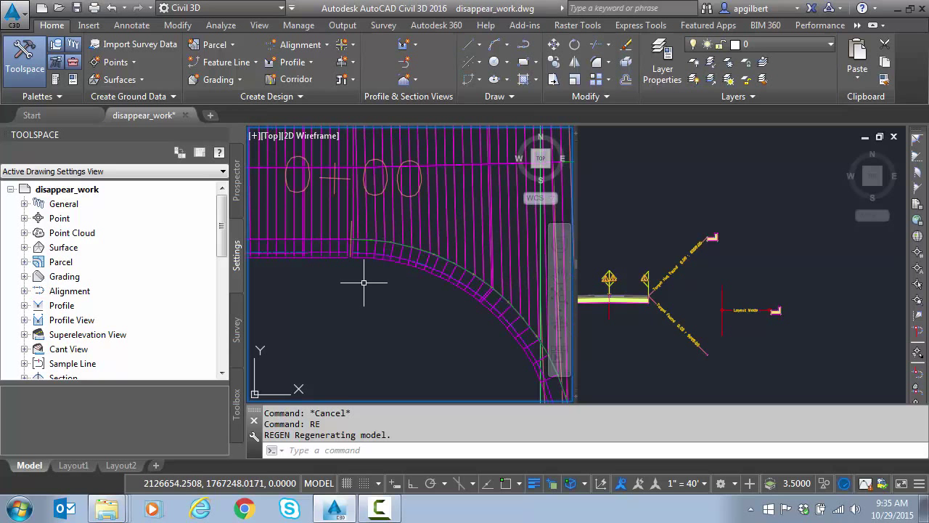
scroll(364, 282, down, 2)
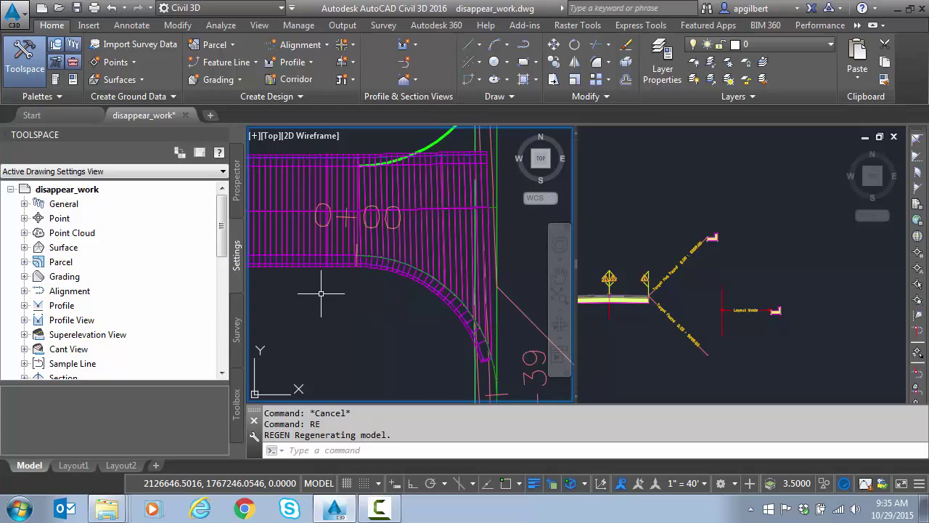
middle_drag(322, 290, 342, 284)
scroll(342, 284, up, 2)
scroll(379, 311, down, 2)
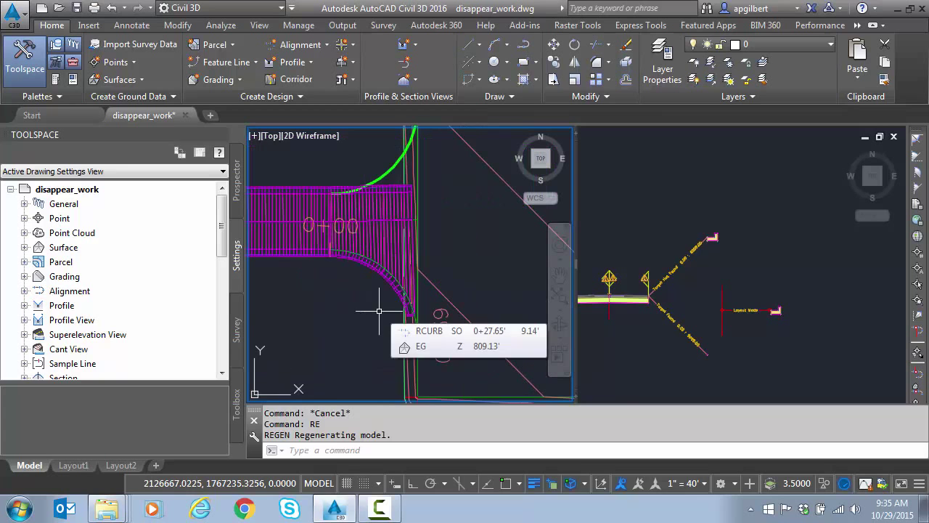